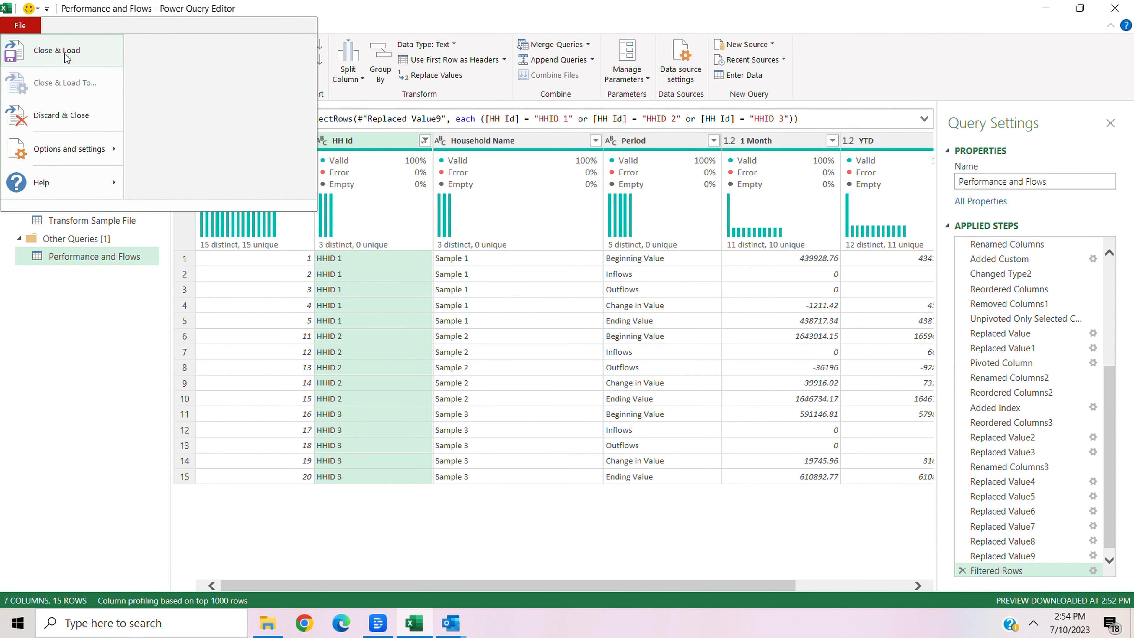
Close the Performance and Flows query and load its results into the workbook
{"action": "left_click", "coordinate": [66, 56]}
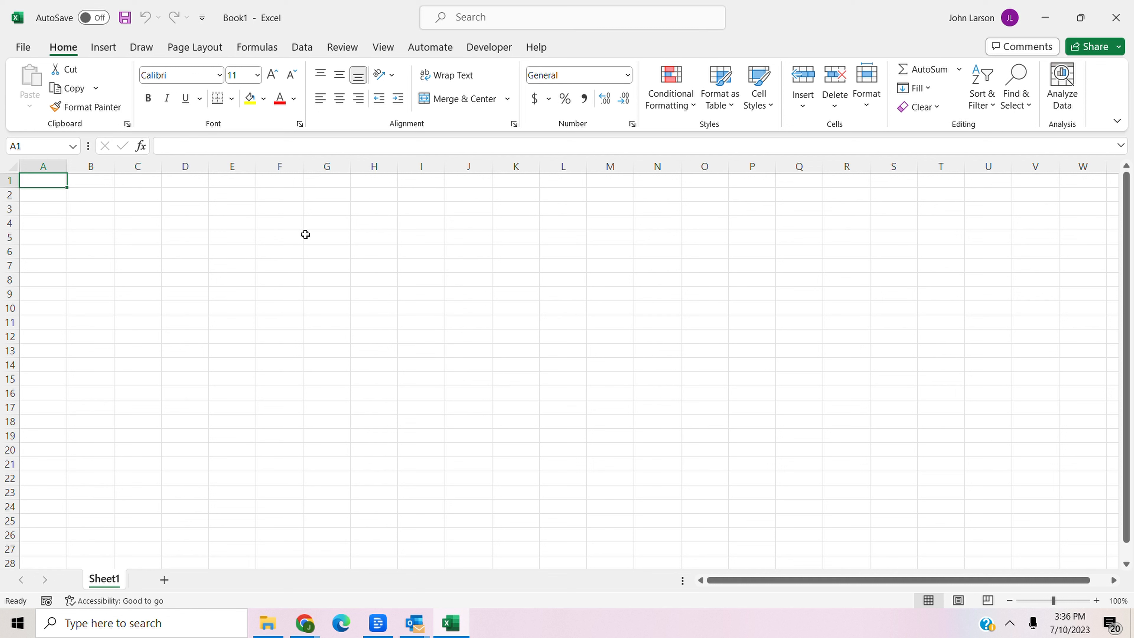
Import the workbook Income Inception Update.xlsx from the Desktop as a new data source
{"action": "left_click", "coordinate": [304, 48]}
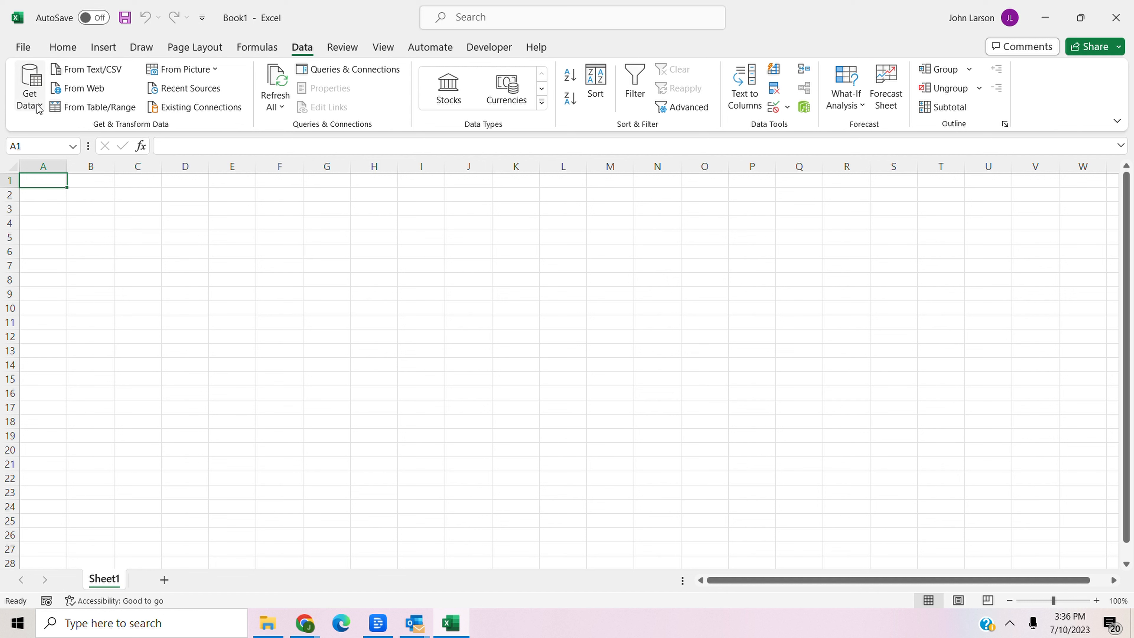
{"action": "left_click", "coordinate": [37, 106]}
{"action": "mouse_move", "coordinate": [72, 131]}
{"action": "left_click", "coordinate": [241, 133]}
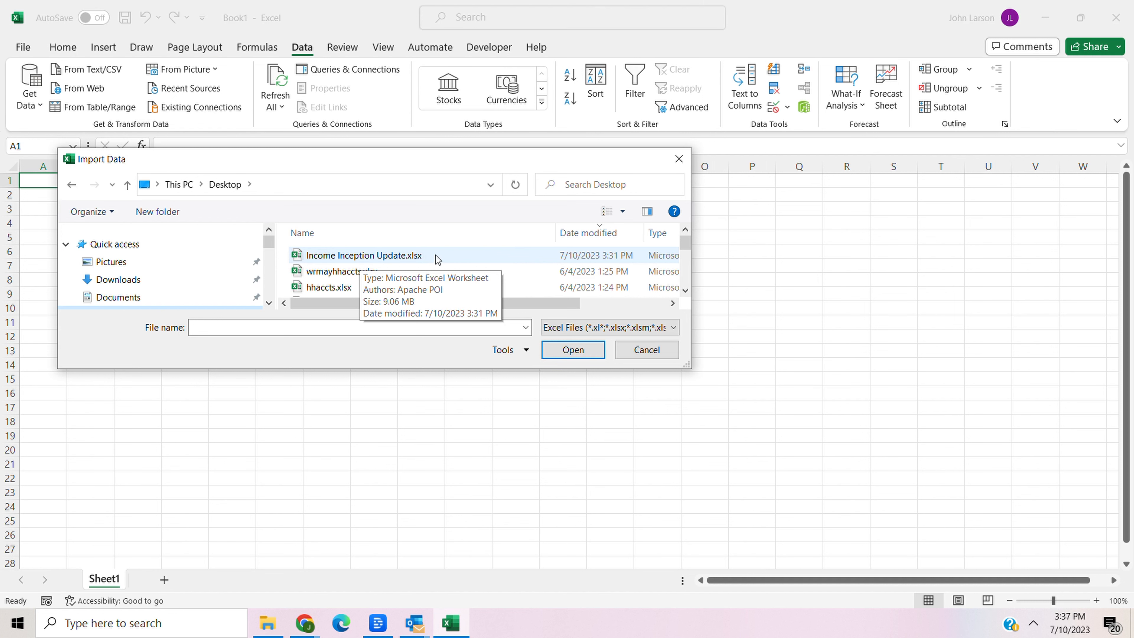
{"action": "double_click", "coordinate": [404, 256]}
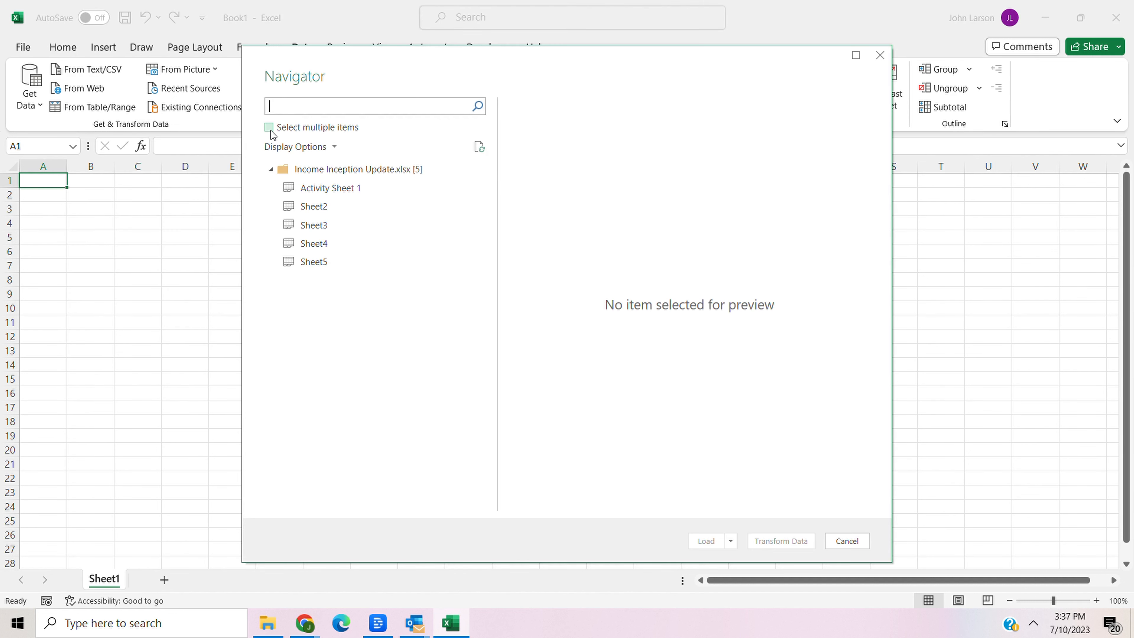
Enable selection of multiple items and include Activity Sheet 1 and Sheet2 from the source workbook
{"action": "left_click", "coordinate": [269, 129]}
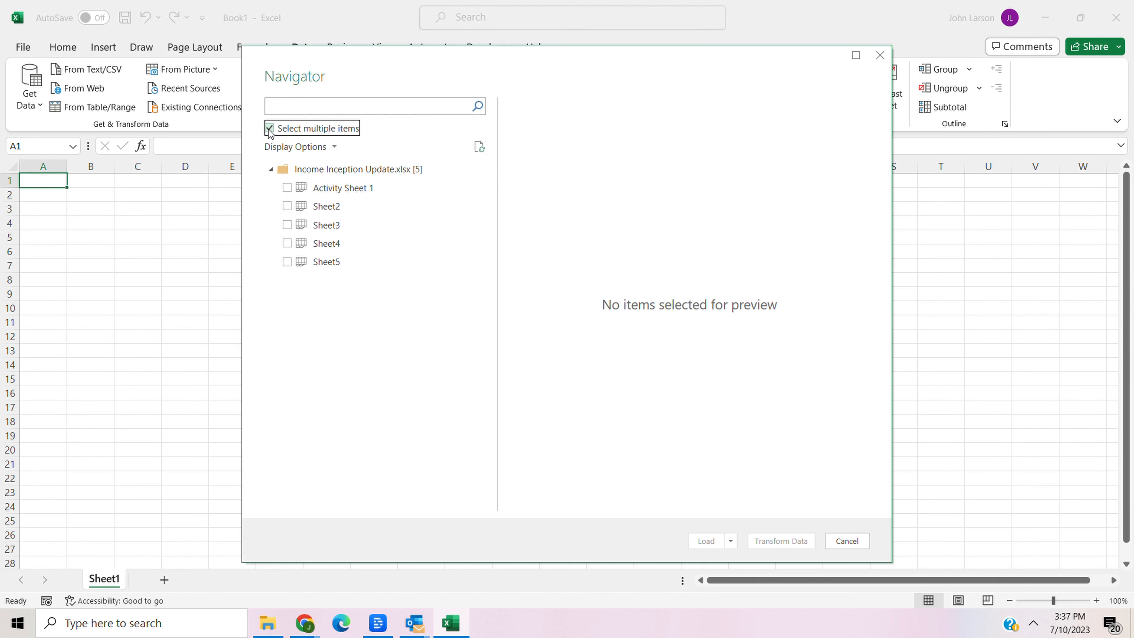
{"action": "left_click", "coordinate": [288, 191]}
{"action": "left_click", "coordinate": [286, 206]}
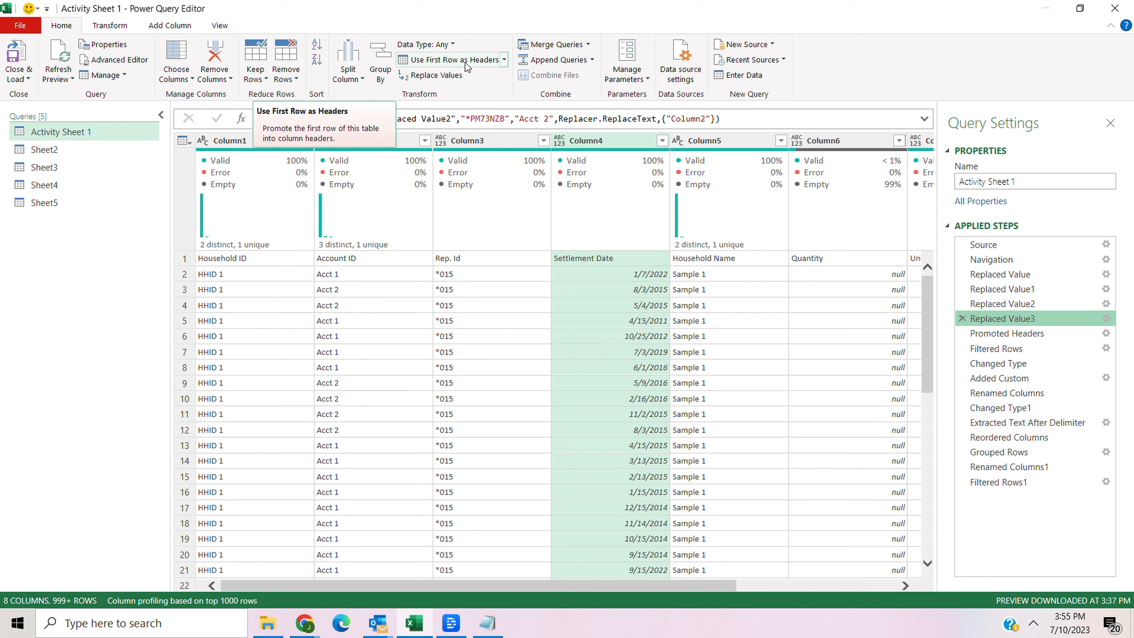
Review the Promoted Headers, Filtered Rows and Changed Type steps of the Activity Sheet 1 query
{"action": "left_click", "coordinate": [1005, 334]}
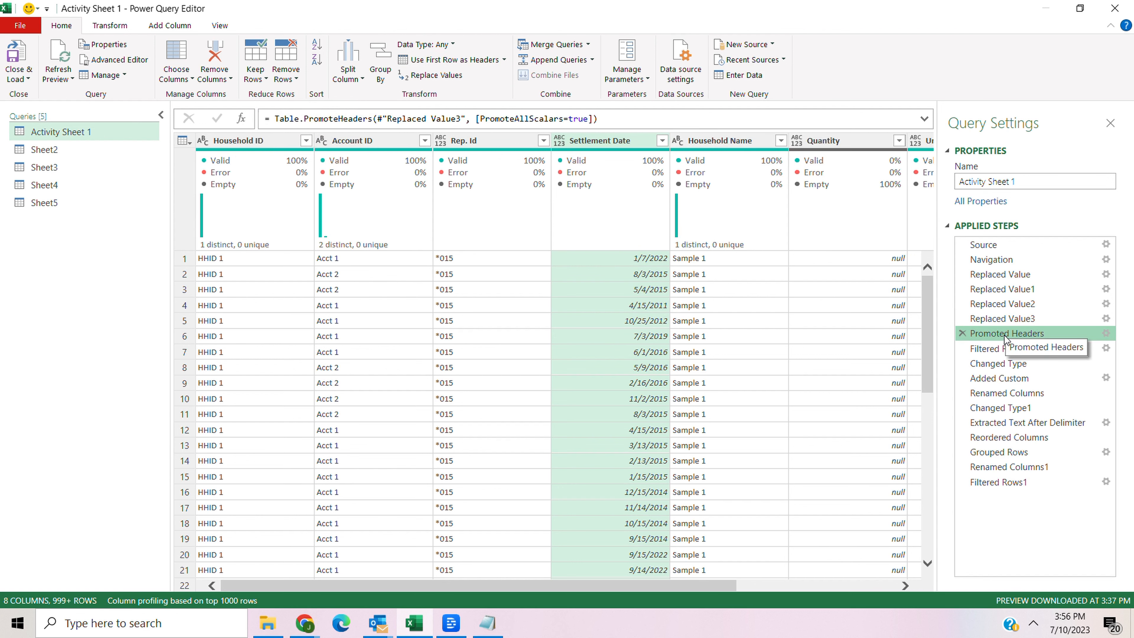
{"action": "key", "text": "Down"}
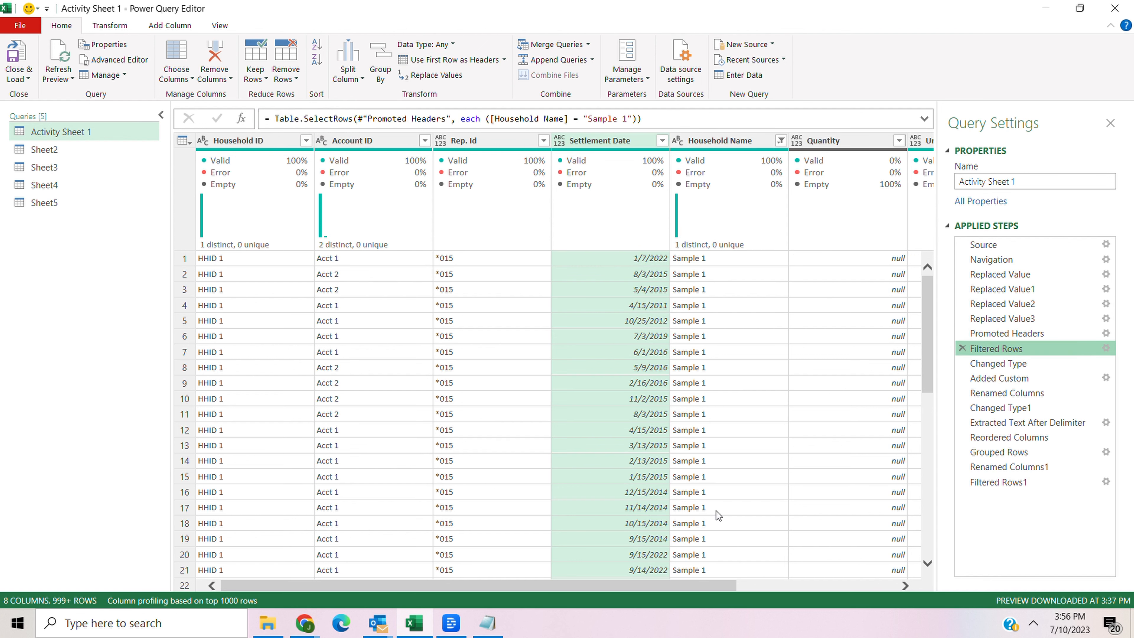
{"action": "left_click_drag", "start_coordinate": [663, 585], "coordinate": [812, 569]}
{"action": "key", "text": "Down"}
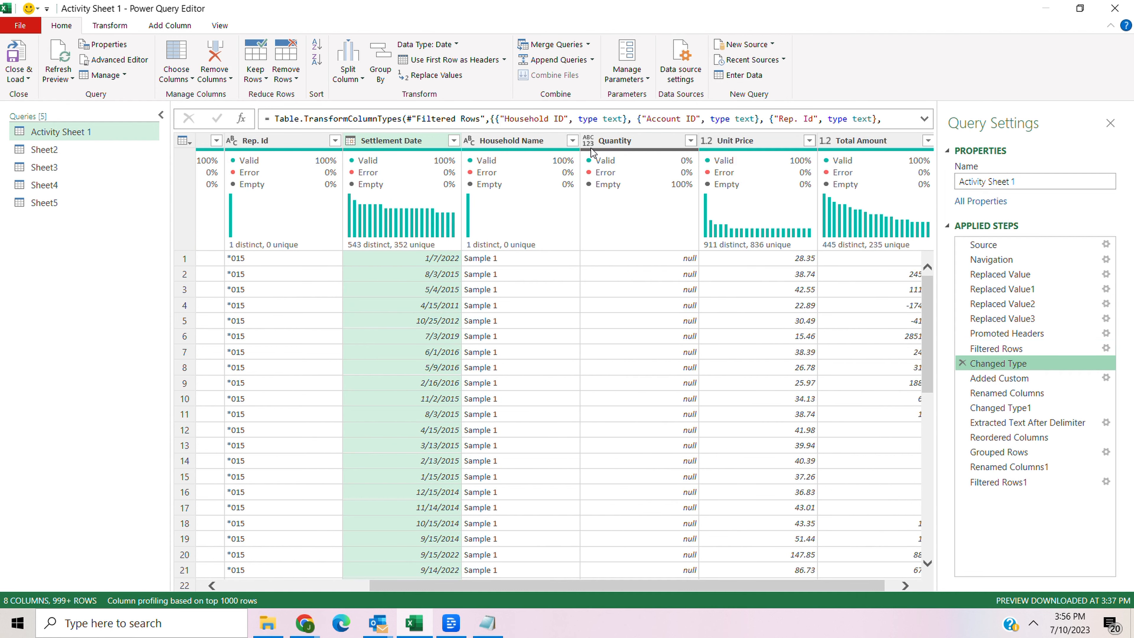
Change the data type of the Quantity column to Decimal Number
{"action": "right_click", "coordinate": [590, 141]}
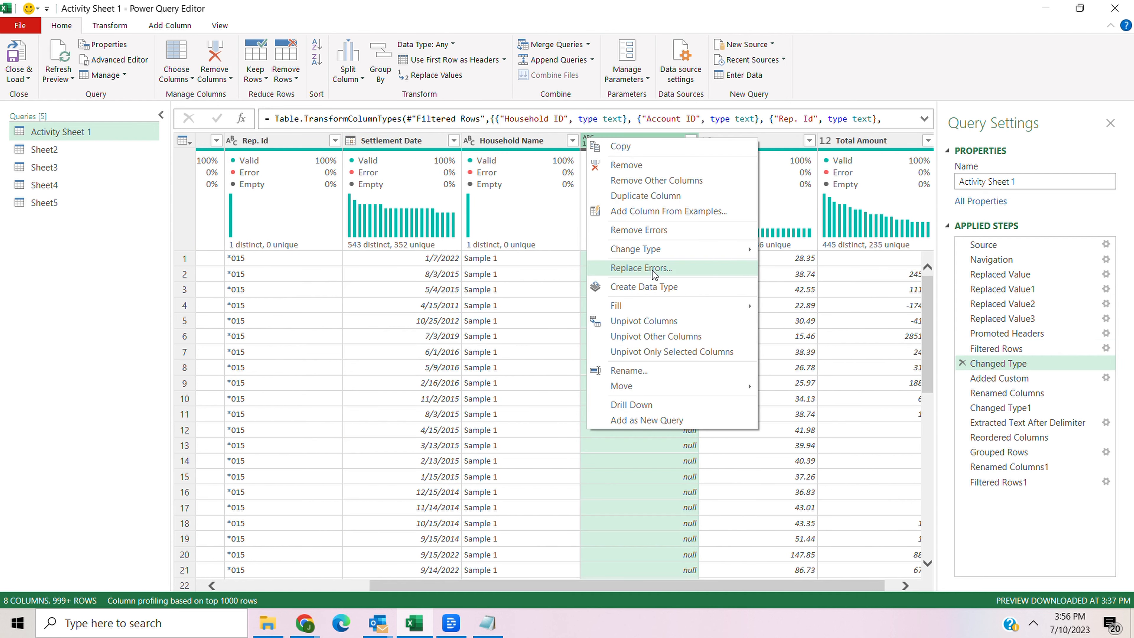
{"action": "mouse_move", "coordinate": [664, 249]}
{"action": "left_click", "coordinate": [812, 249]}
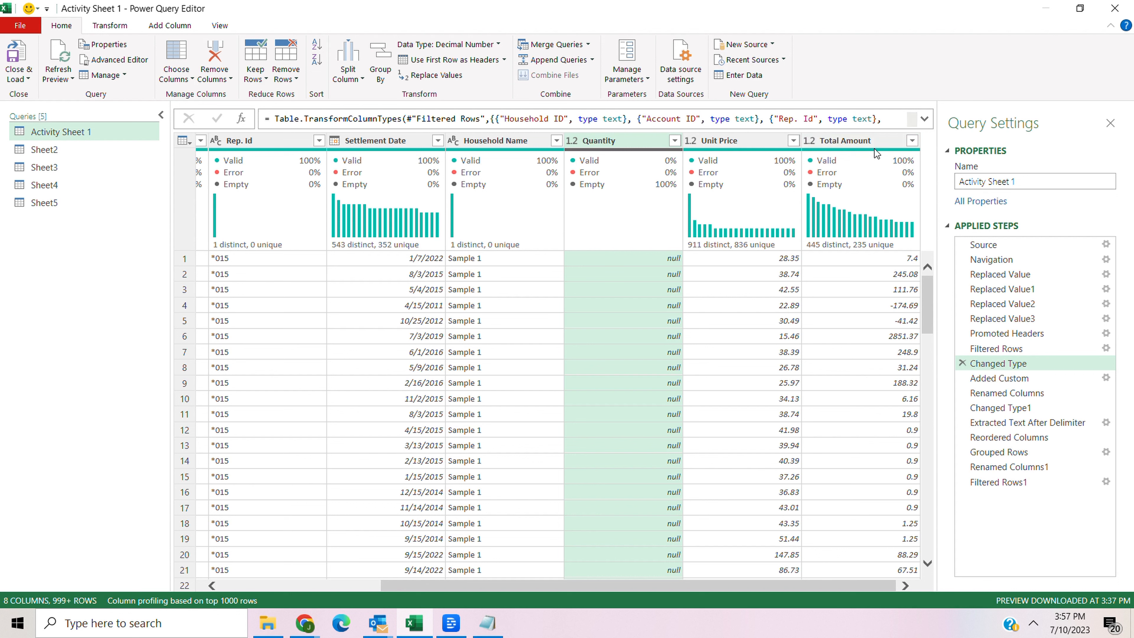
Examine the custom column formula based on Total Amount, Quantity and Unit Price, plus the Renamed Columns and Changed Type1 steps
{"action": "mouse_move", "coordinate": [875, 144]}
{"action": "left_click", "coordinate": [164, 25]}
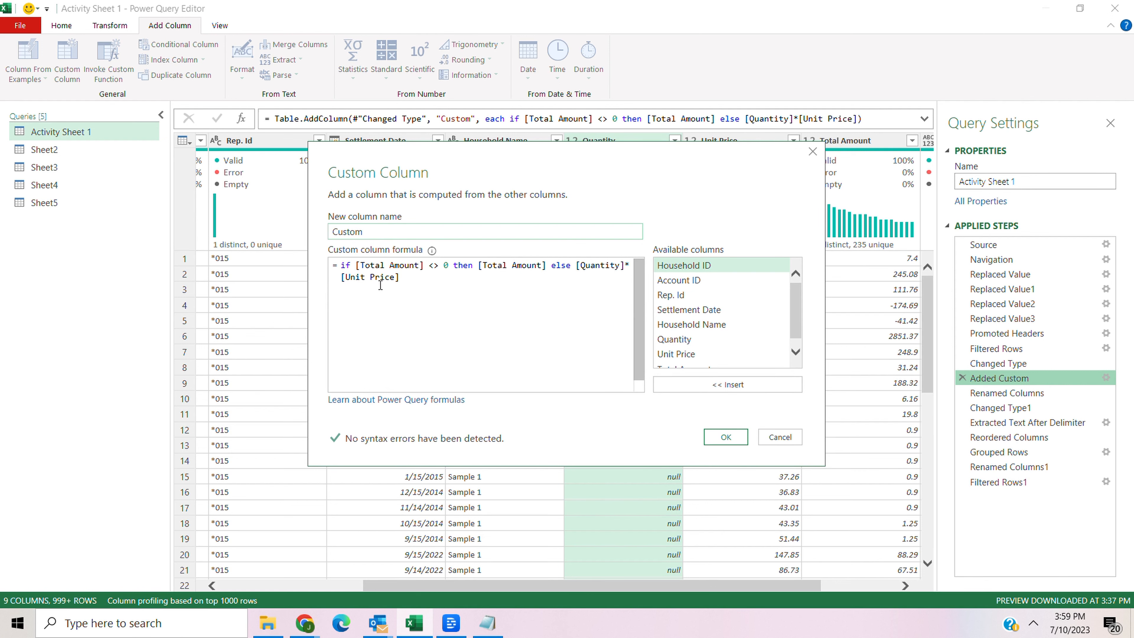
{"action": "left_click", "coordinate": [780, 436]}
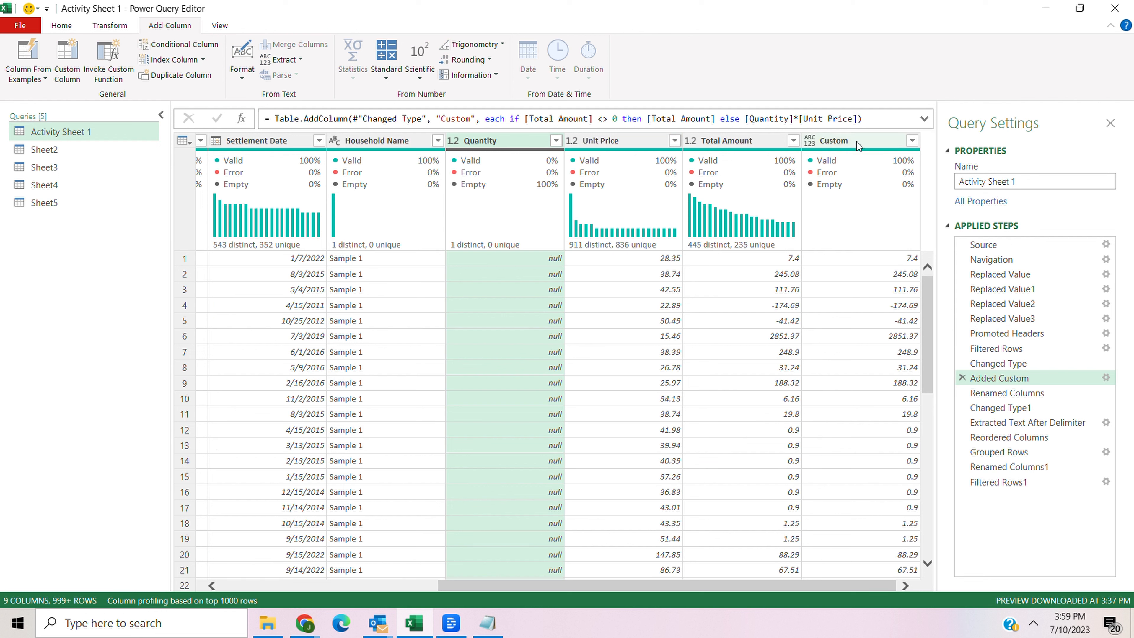
{"action": "left_click", "coordinate": [1002, 393]}
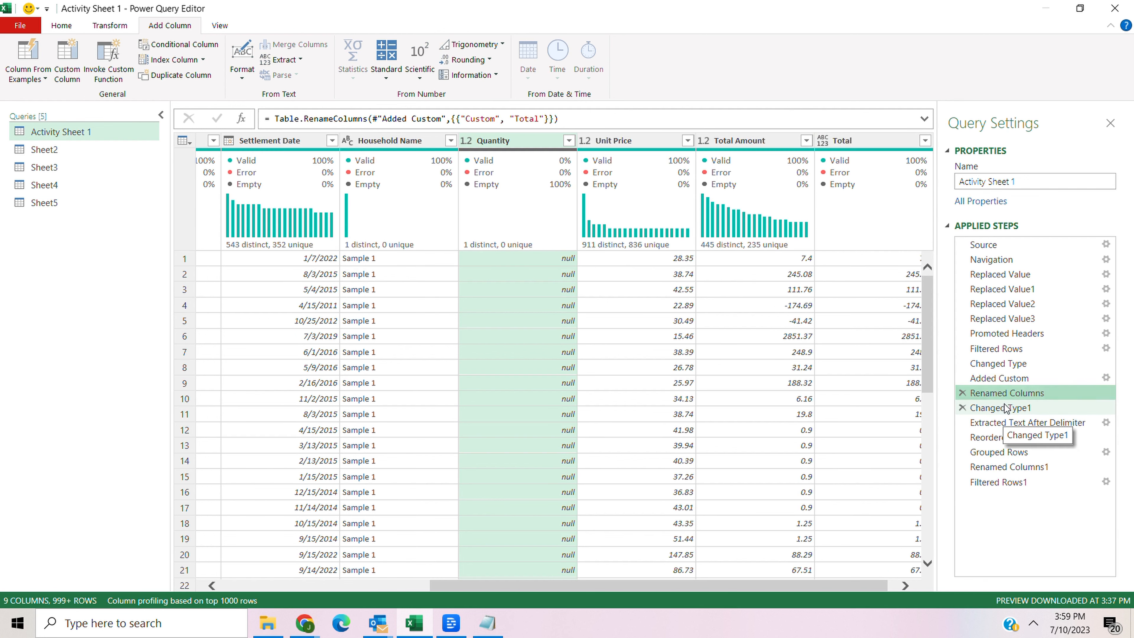
{"action": "left_click", "coordinate": [1004, 407]}
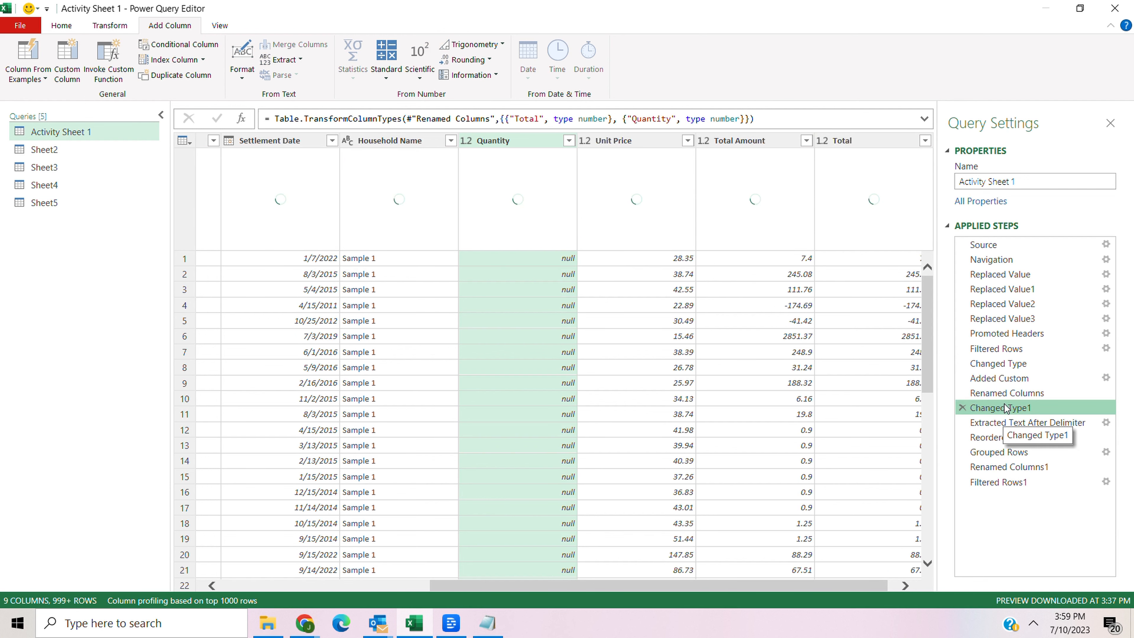
Extract the year from the Settlement Date column as text after the delimiter "/", skipping 1 delimiter from the start
{"action": "left_click_drag", "start_coordinate": [710, 586], "coordinate": [564, 587]}
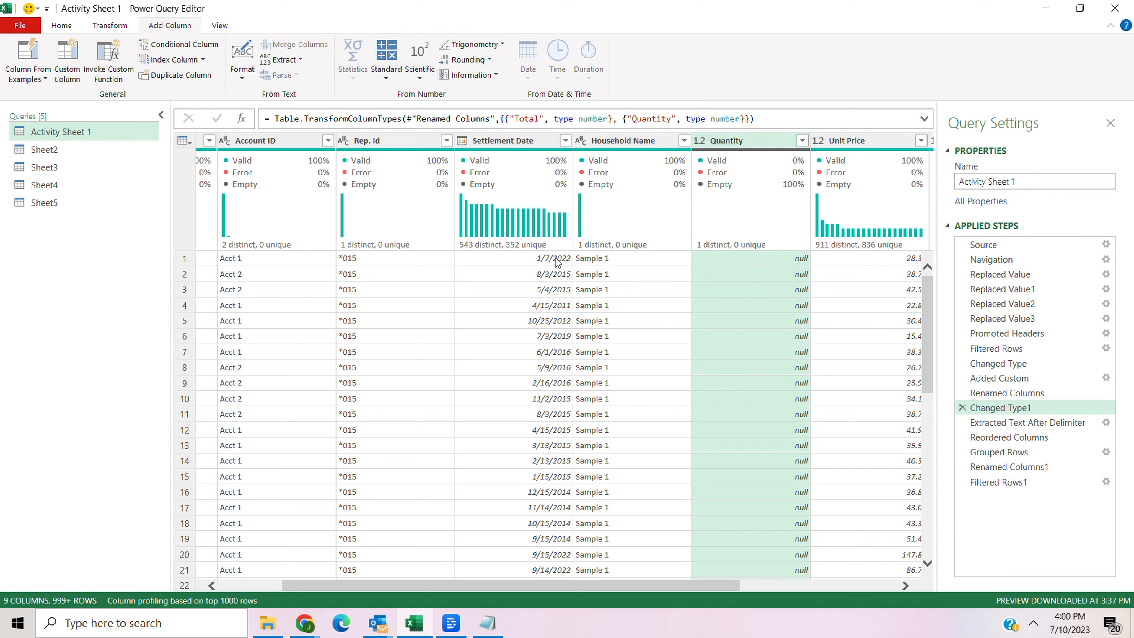
{"action": "left_click", "coordinate": [525, 141]}
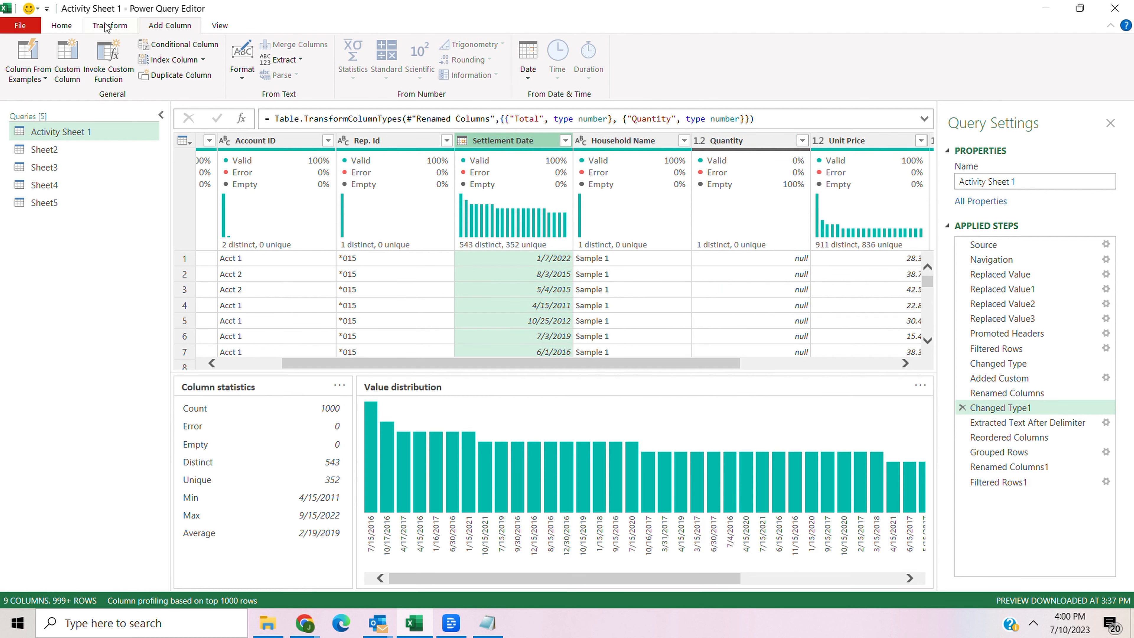
{"action": "left_click", "coordinate": [108, 26]}
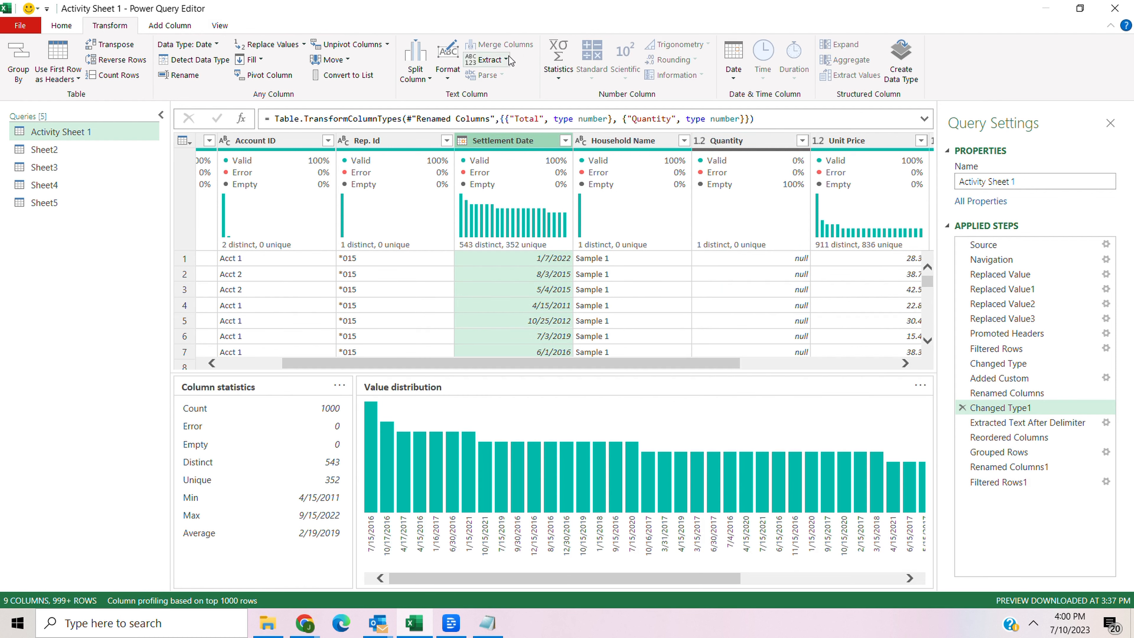
{"action": "left_click", "coordinate": [490, 60]}
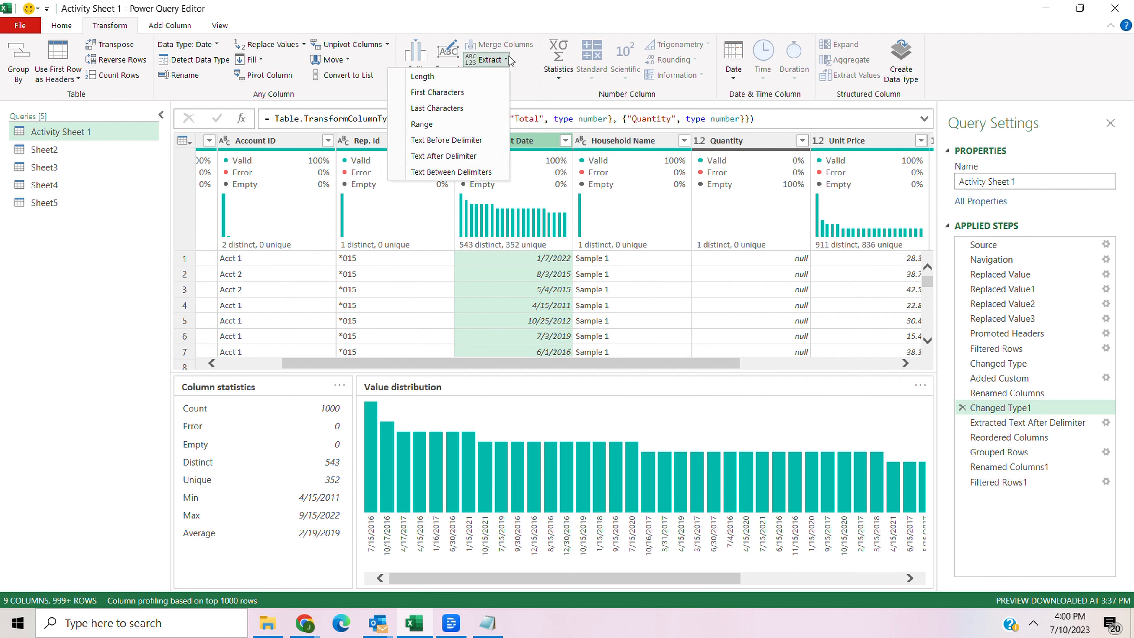
{"action": "left_click", "coordinate": [433, 162]}
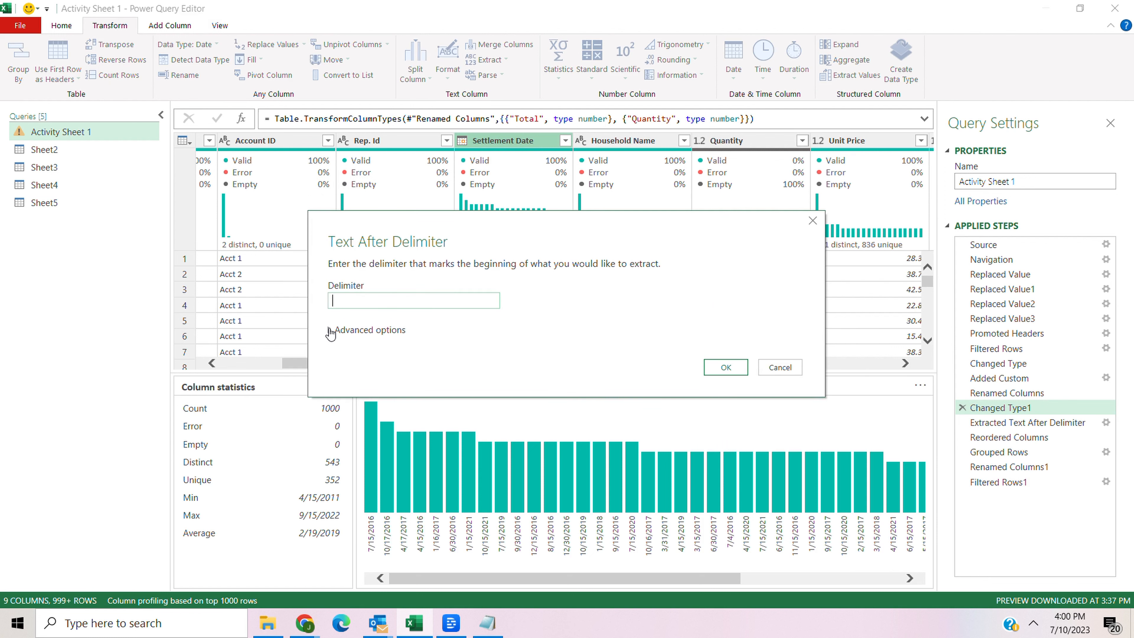
{"action": "left_click", "coordinate": [330, 330]}
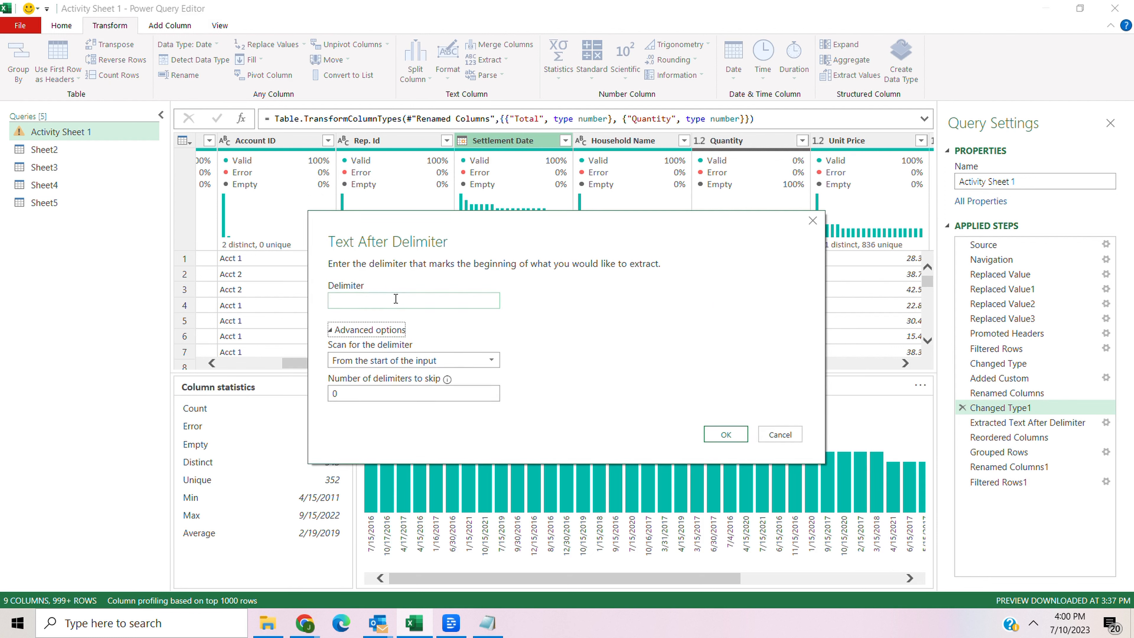
{"action": "left_click", "coordinate": [352, 301]}
{"action": "type", "text": "/"}
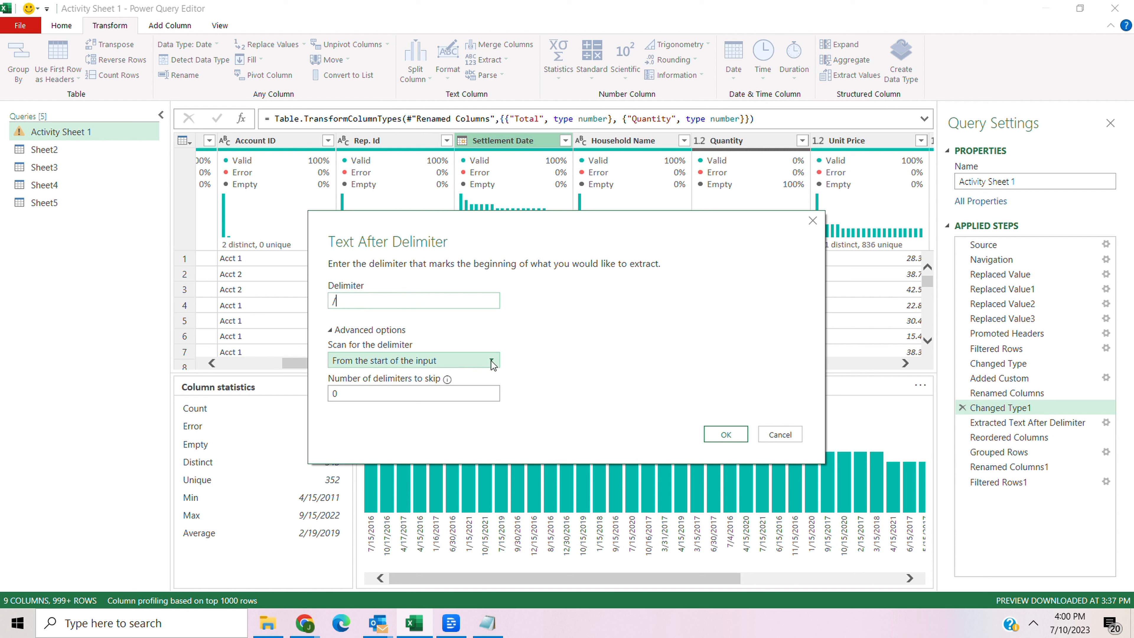
{"action": "left_click", "coordinate": [402, 396]}
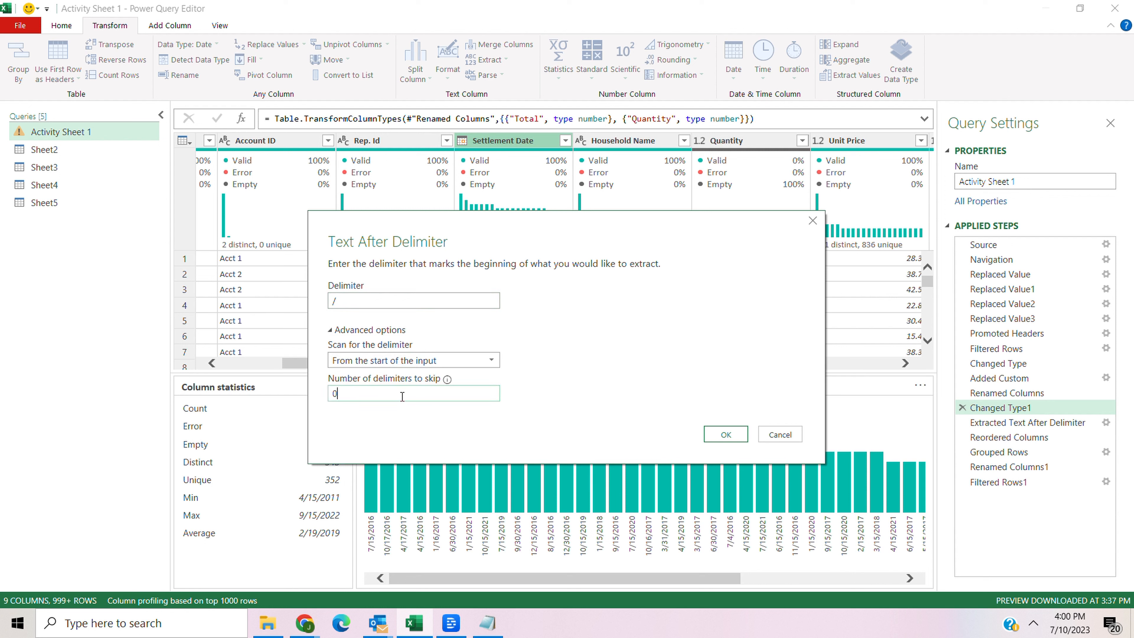
{"action": "key", "text": "BackSpace"}
{"action": "type", "text": "1"}
{"action": "left_click", "coordinate": [725, 434]}
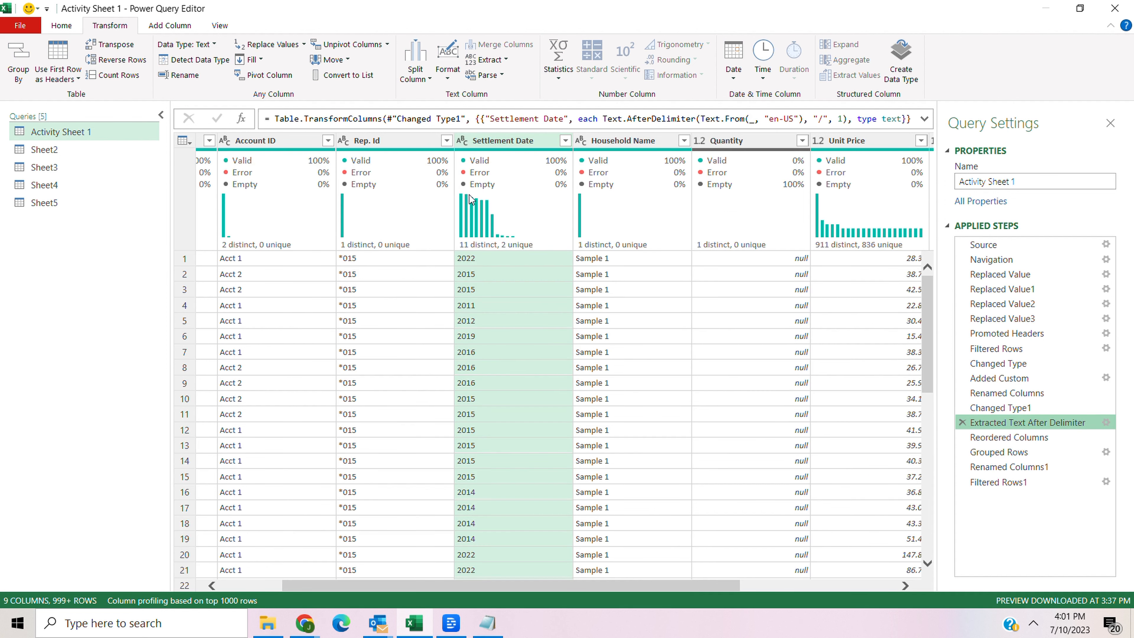
{"action": "left_click", "coordinate": [1007, 423]}
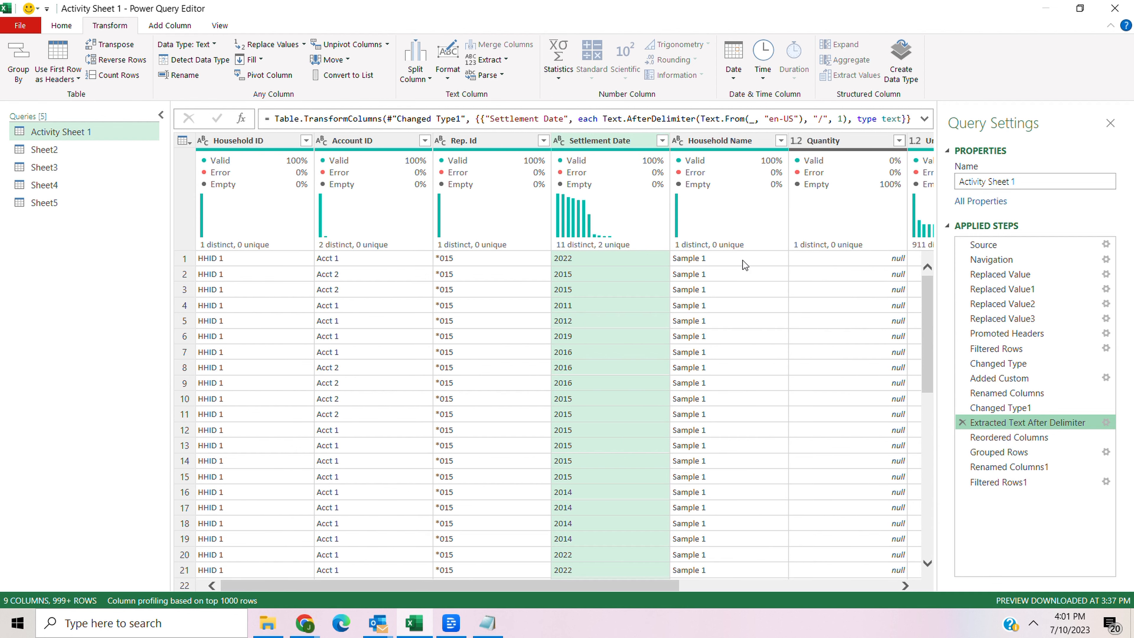
Group the reordered rows by Household ID, Household Name and Settlement Date, with Annual Income as the sum of Total
{"action": "left_click", "coordinate": [1032, 437]}
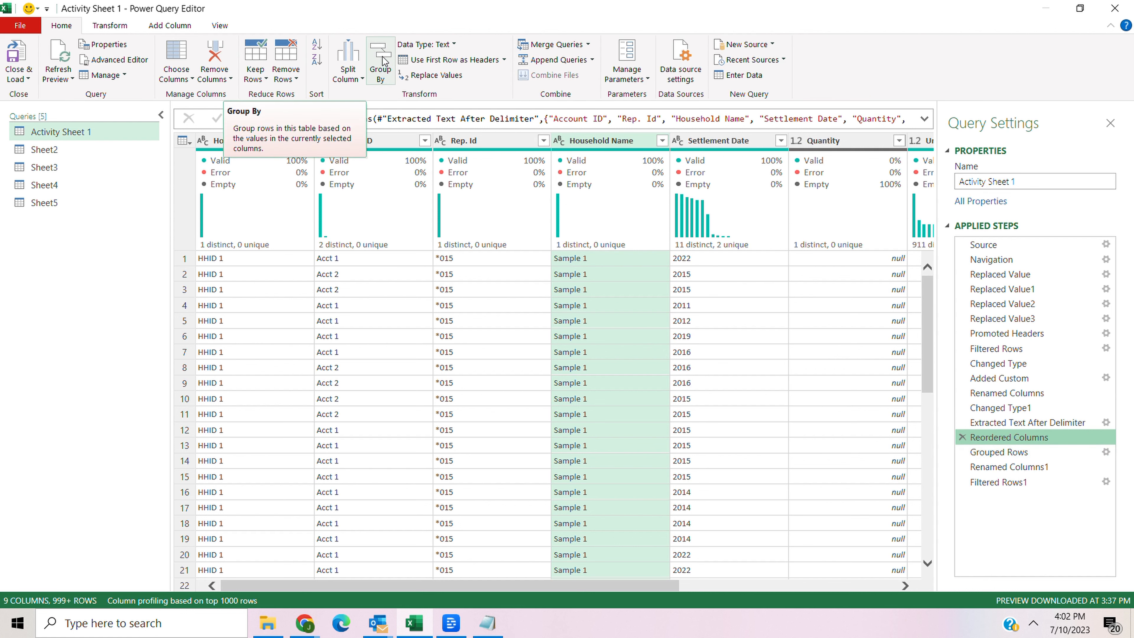
{"action": "left_click", "coordinate": [380, 72]}
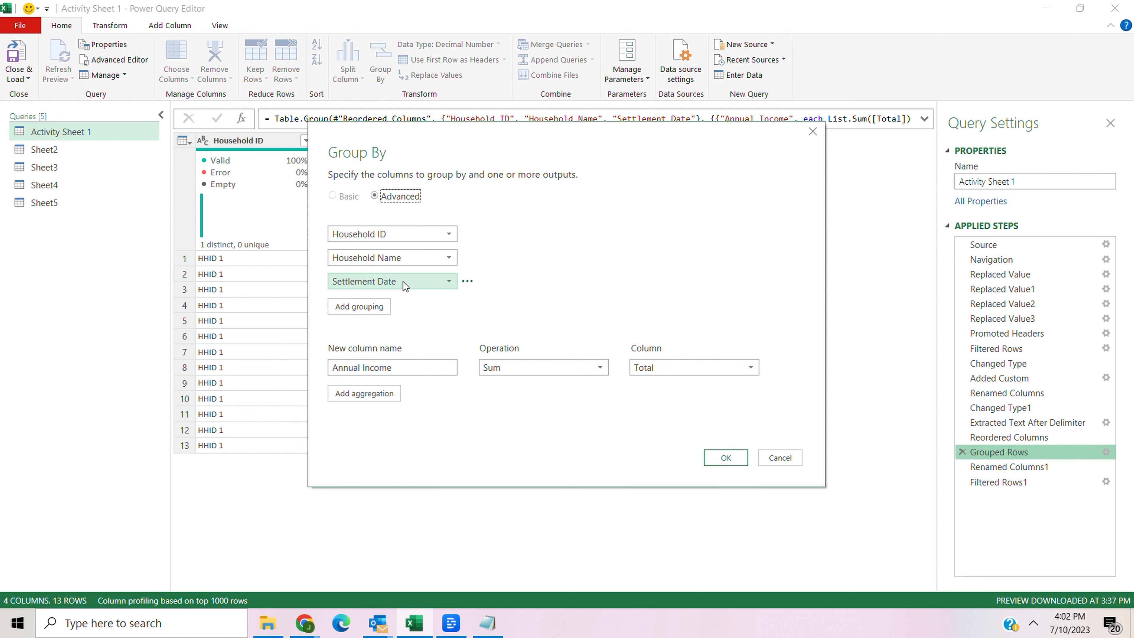
{"action": "left_click_drag", "start_coordinate": [409, 348], "coordinate": [401, 354]}
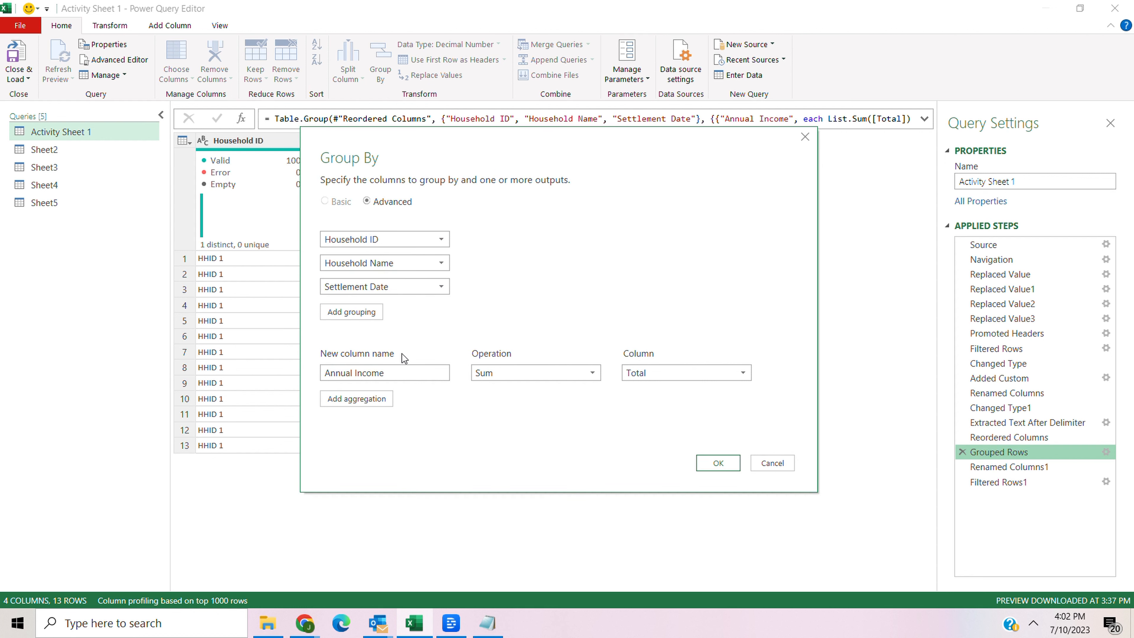
{"action": "left_click", "coordinate": [387, 373]}
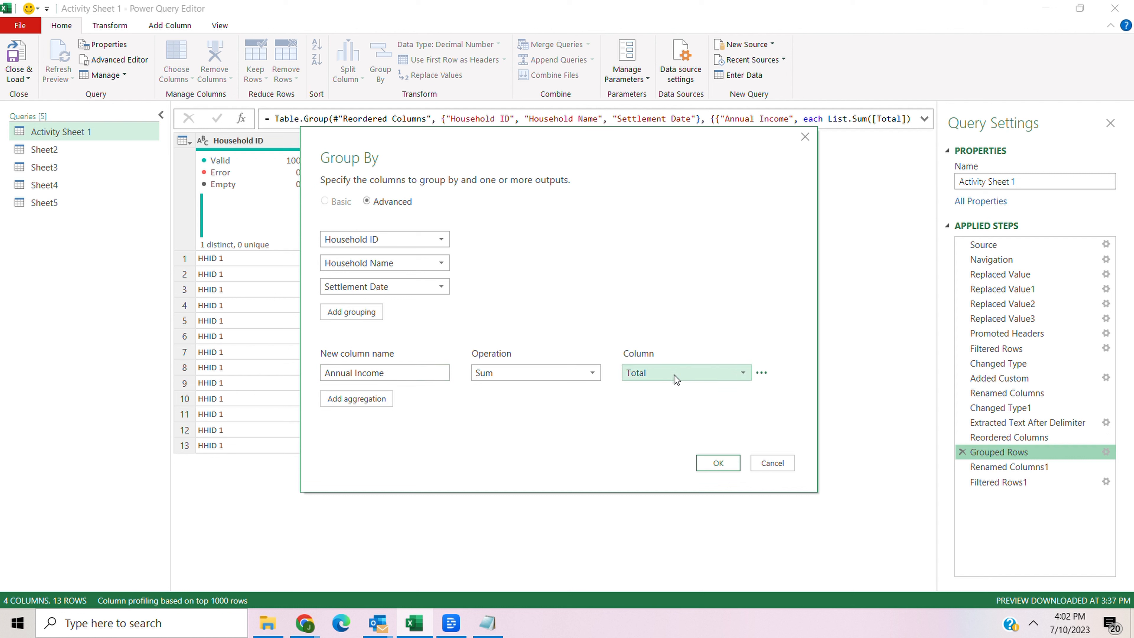
{"action": "left_click", "coordinate": [713, 463]}
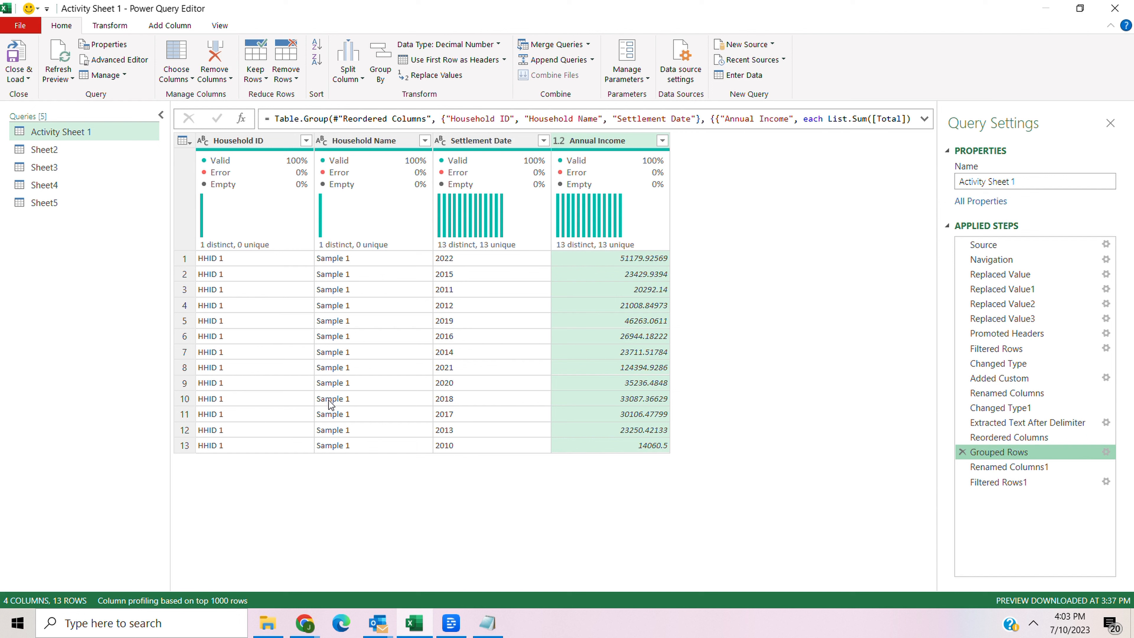
Review the step renaming Settlement Date to Year, and close and load the Activity Sheet 1 query
{"action": "left_click", "coordinate": [1011, 469]}
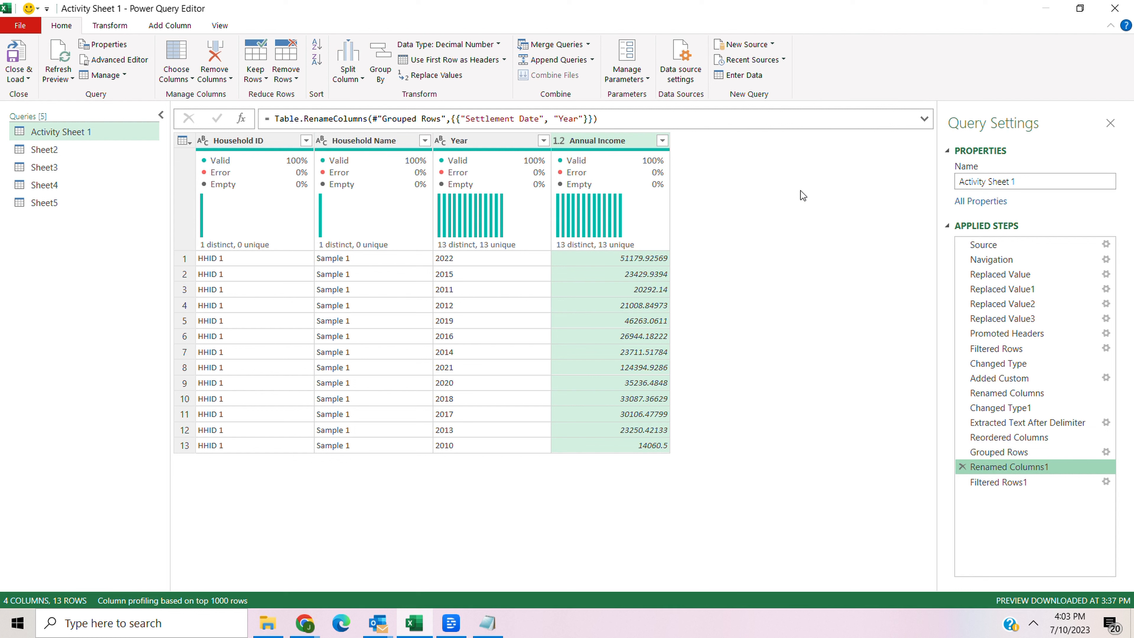
{"action": "left_click", "coordinate": [28, 79]}
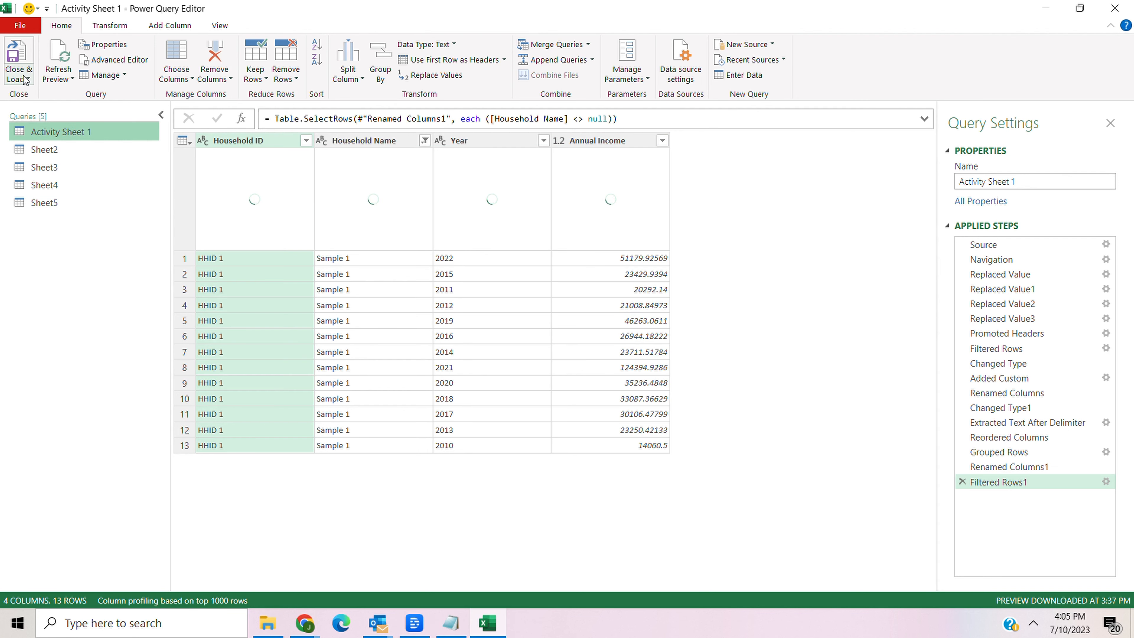
{"action": "left_click", "coordinate": [27, 78]}
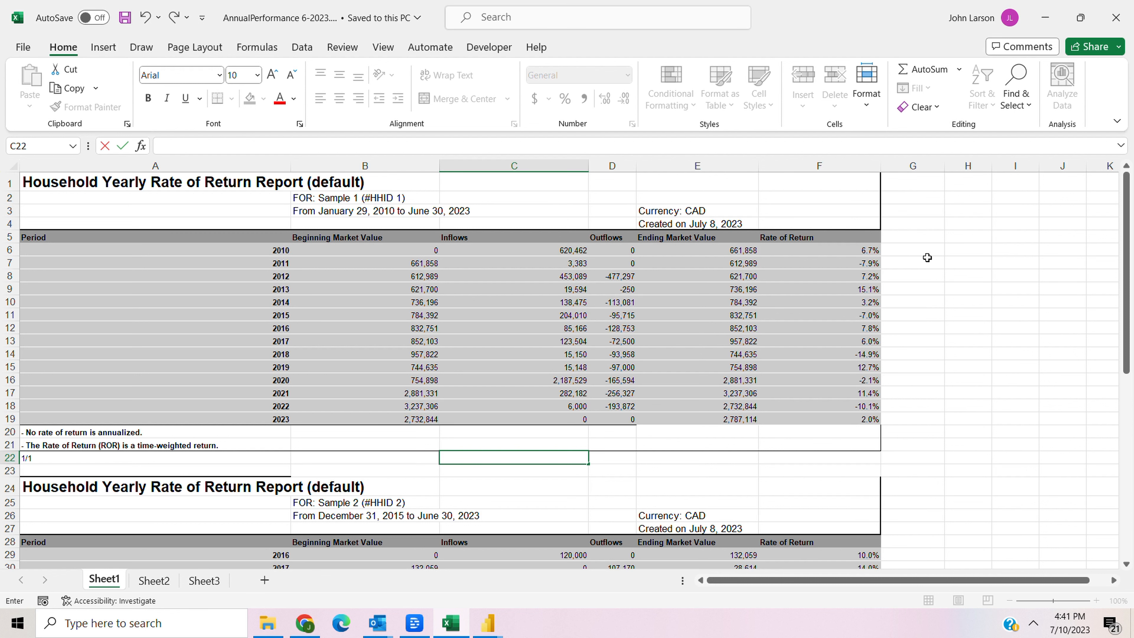
Filter column A to only the Household Yearly Rate of Return Report title, 1/1, and the "No rate of return" and "The Rate of Return (ROR)" notes
{"action": "left_click", "coordinate": [138, 164]}
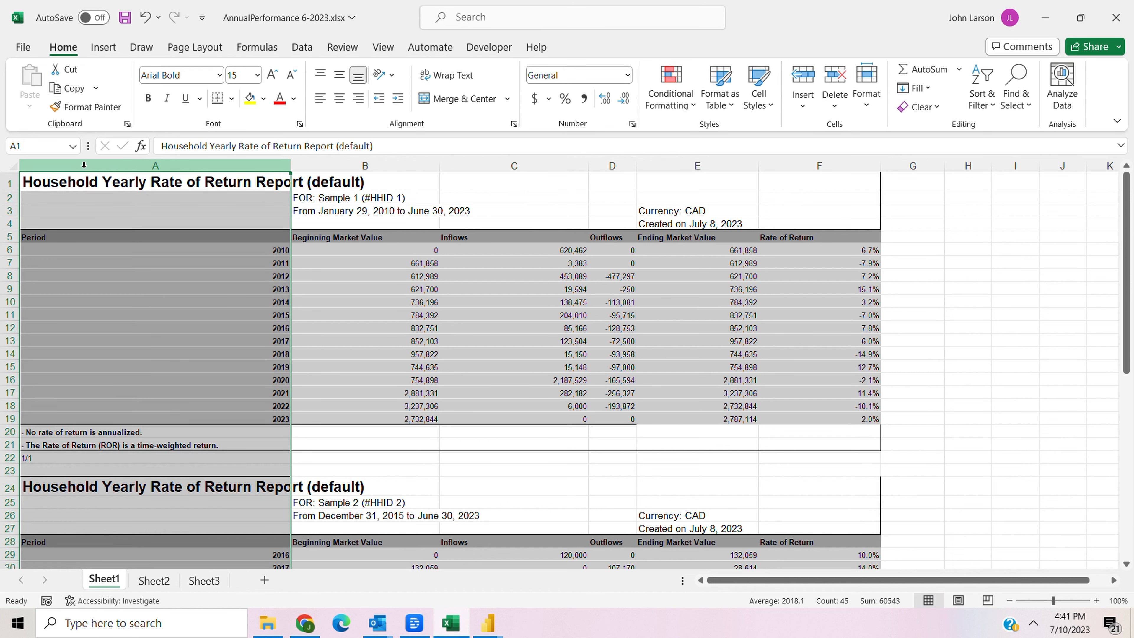
{"action": "left_click", "coordinate": [301, 46]}
{"action": "left_click", "coordinate": [634, 85]}
{"action": "left_click", "coordinate": [284, 183]}
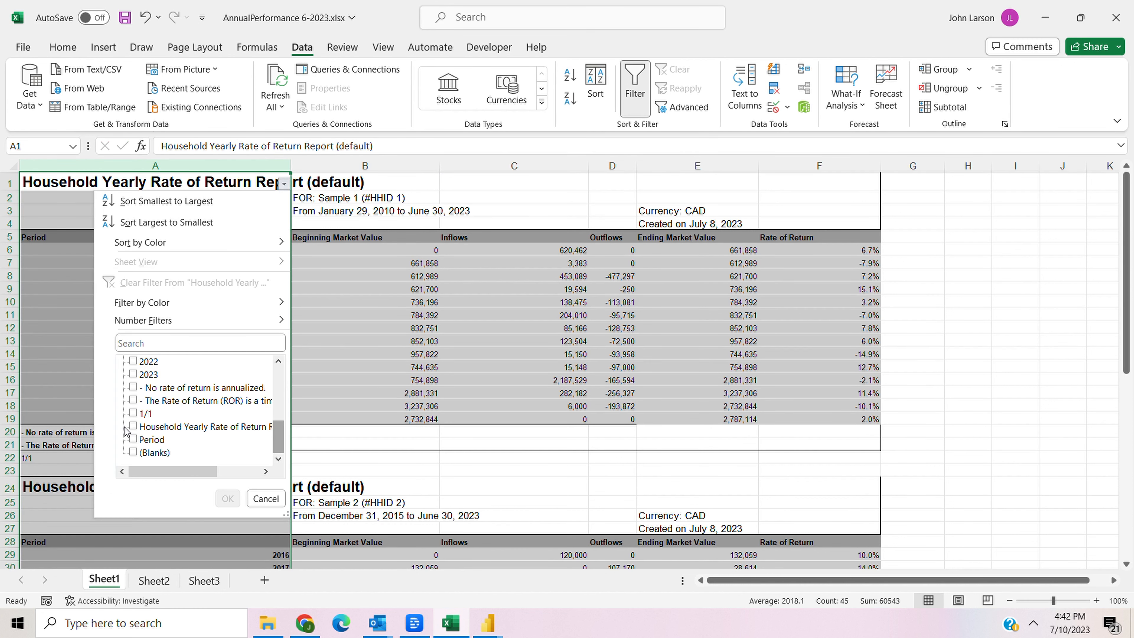
{"action": "left_click", "coordinate": [133, 426]}
{"action": "left_click", "coordinate": [133, 413]}
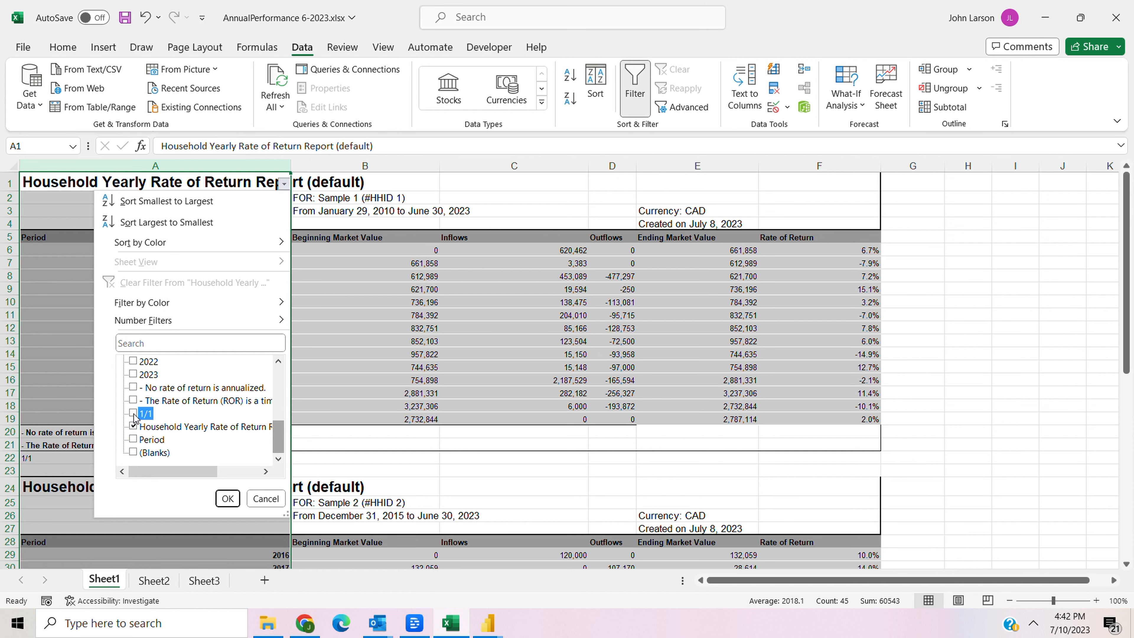
{"action": "left_click", "coordinate": [133, 400]}
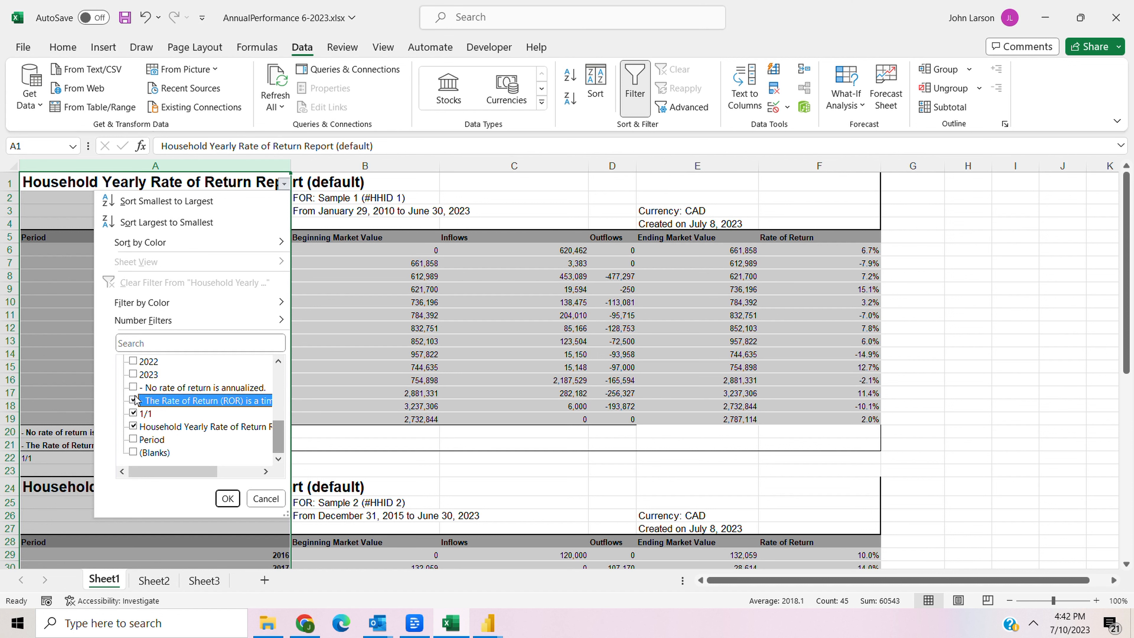
{"action": "left_click", "coordinate": [133, 387]}
{"action": "left_click", "coordinate": [227, 498]}
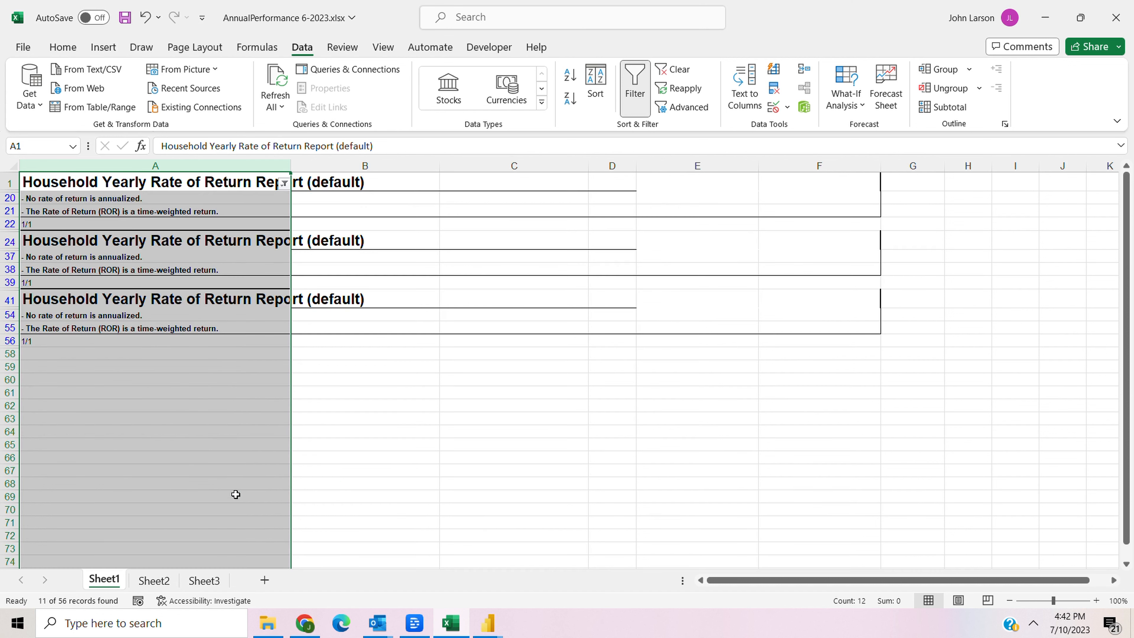
Delete the filtered title, note and 1/1 rows from row 1 through row 56, and remove the filter
{"action": "left_click", "coordinate": [9, 183]}
{"action": "left_click", "coordinate": [9, 341], "text": "shift"}
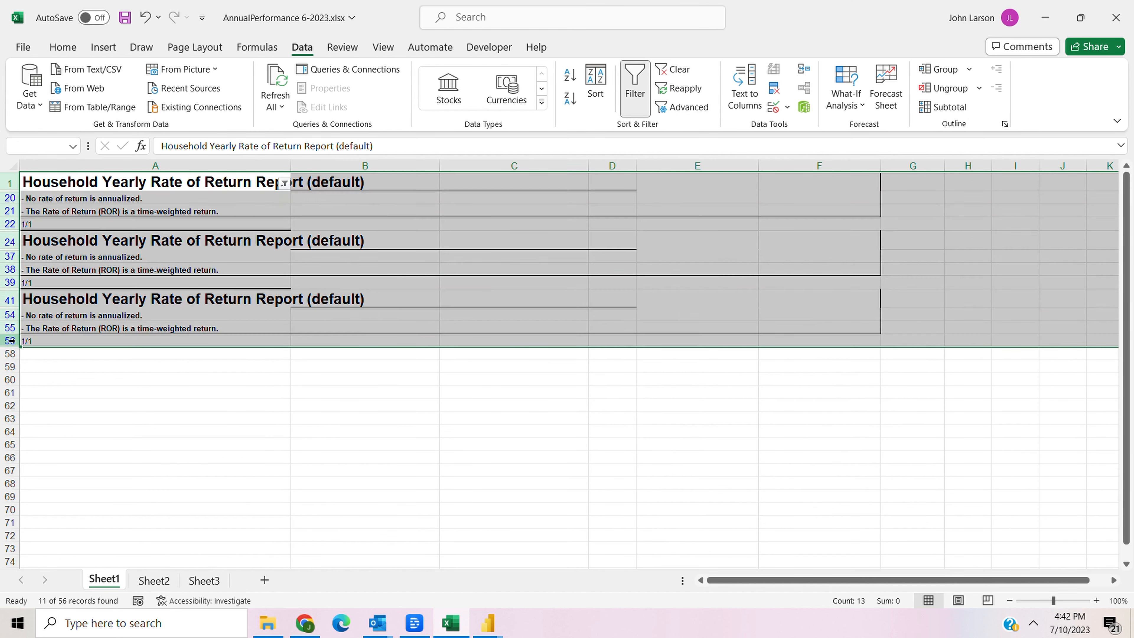
{"action": "left_click", "coordinate": [9, 341]}
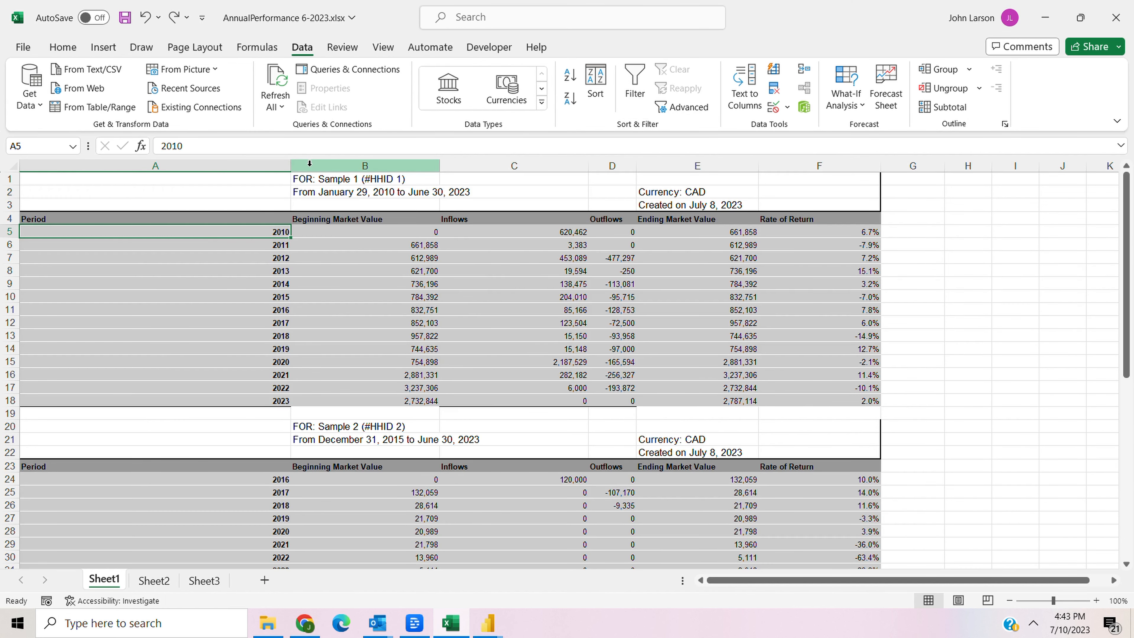
Insert a blank column before Beginning Market Value, and filter the shifted column C to entries containing "FOR:"
{"action": "left_click", "coordinate": [310, 163]}
{"action": "key", "text": "ctrl+shift+plus"}
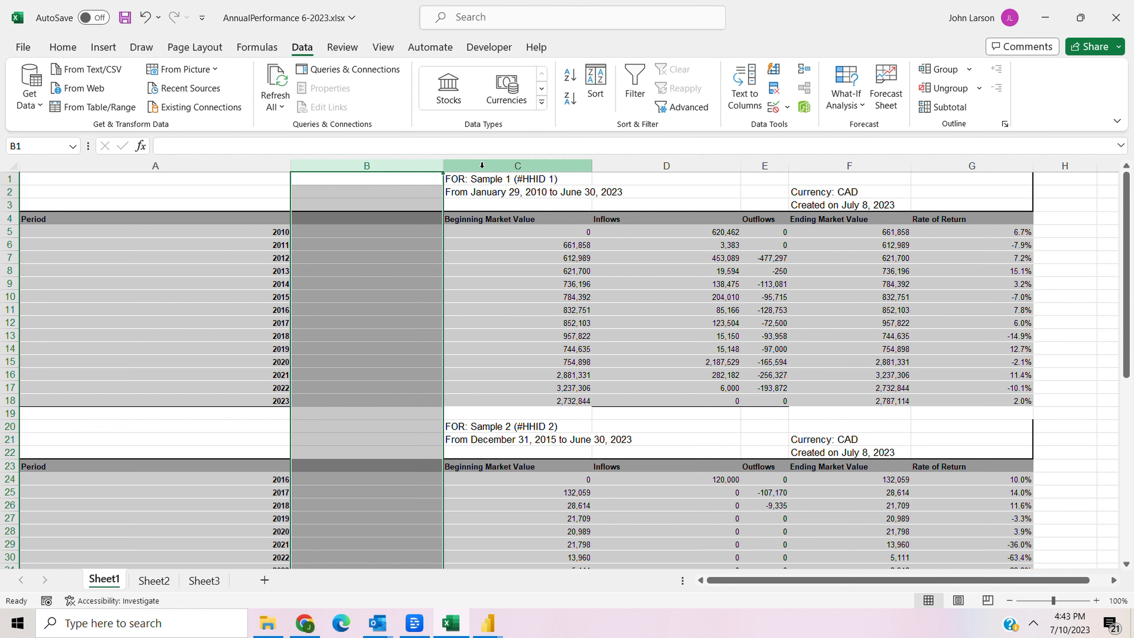
{"action": "left_click", "coordinate": [518, 166]}
{"action": "left_click", "coordinate": [637, 95]}
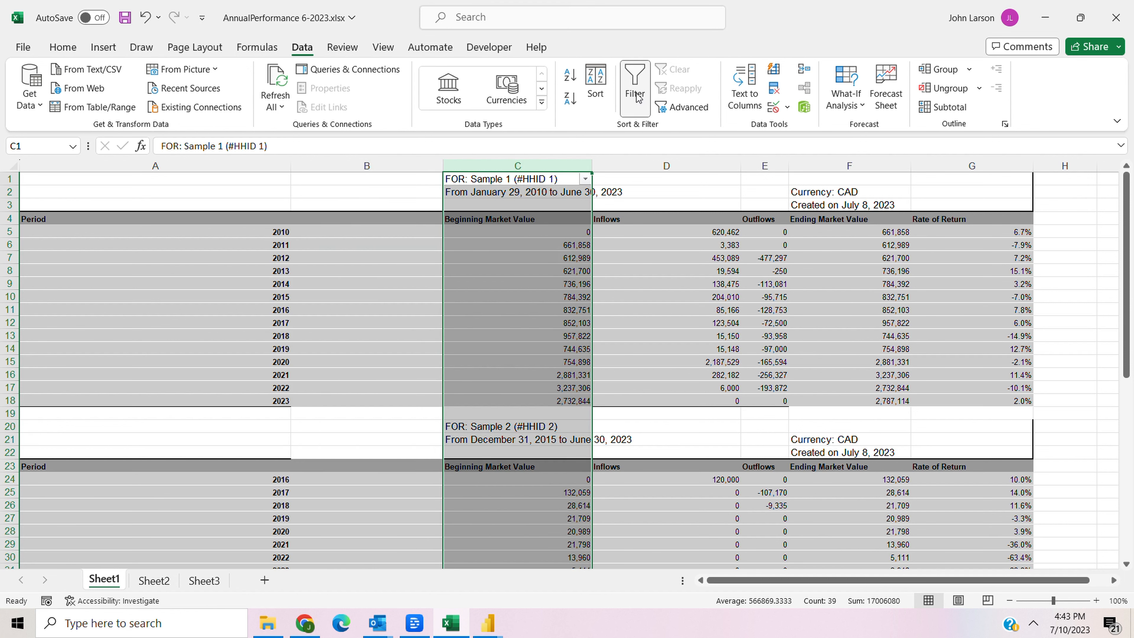
{"action": "left_click", "coordinate": [584, 179]}
{"action": "type", "text": "FOR:"}
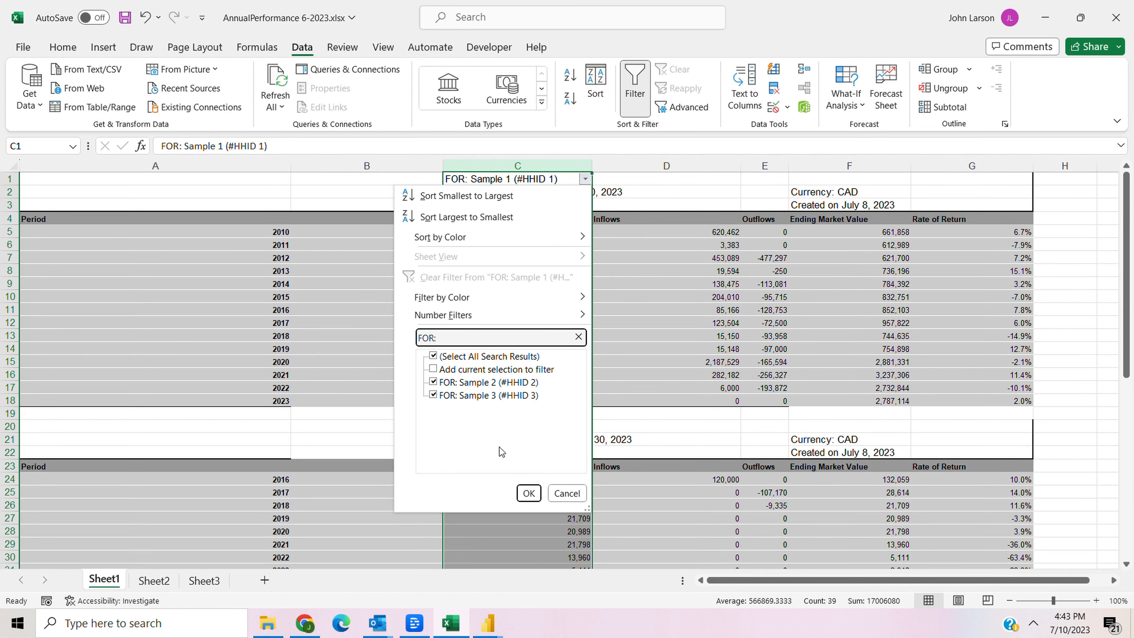
{"action": "left_click", "coordinate": [528, 493]}
Move the three filtered "FOR: Sample" household labels from column C into column B, and remove the filter
{"action": "left_click_drag", "start_coordinate": [470, 197], "coordinate": [506, 206]}
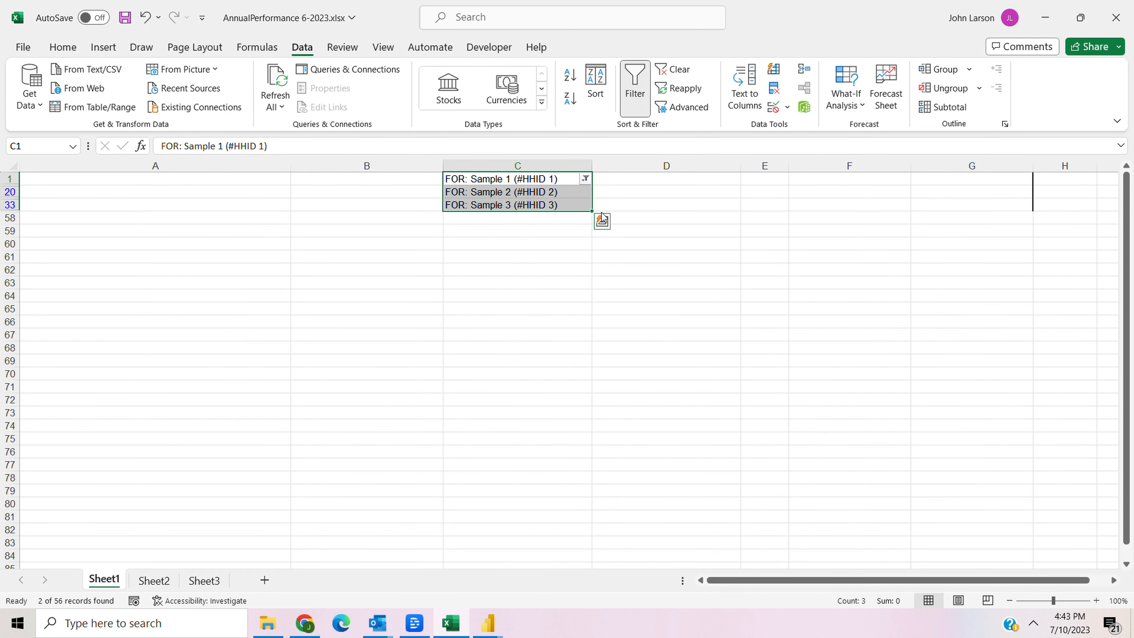
{"action": "left_click_drag", "start_coordinate": [593, 210], "coordinate": [362, 210]}
{"action": "left_click_drag", "start_coordinate": [484, 179], "coordinate": [435, 233]}
{"action": "key", "text": "ctrl+shift+l"}
Fill the Sample 1 household label down from B1 to B5, and delete the three rows above the first Period header
{"action": "left_click", "coordinate": [402, 180]}
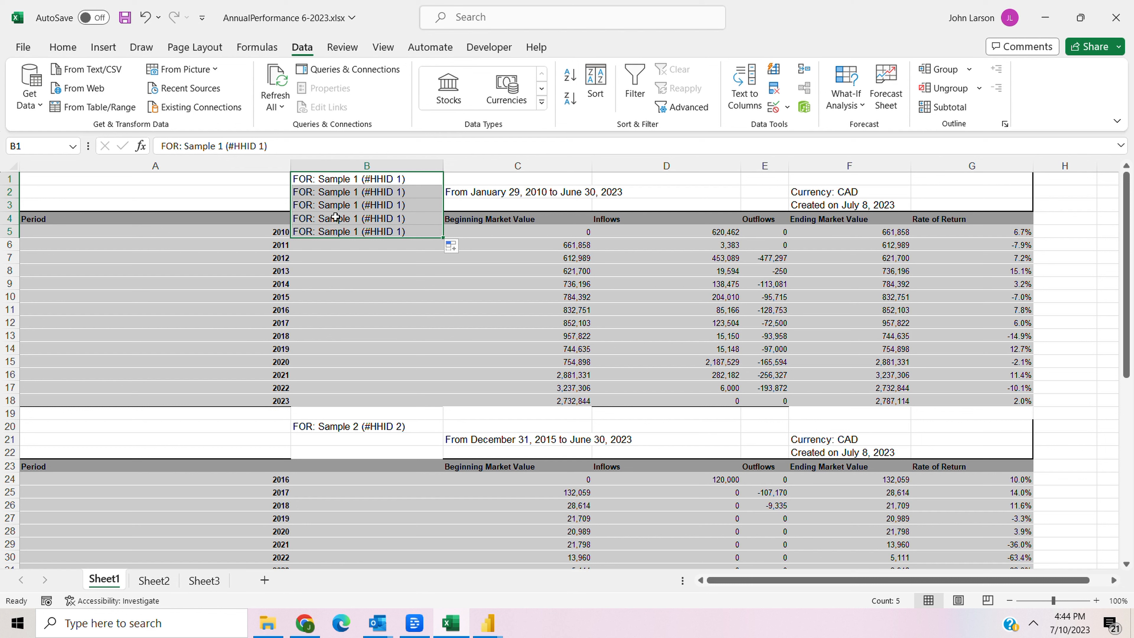
{"action": "left_click_drag", "start_coordinate": [9, 178], "coordinate": [9, 203]}
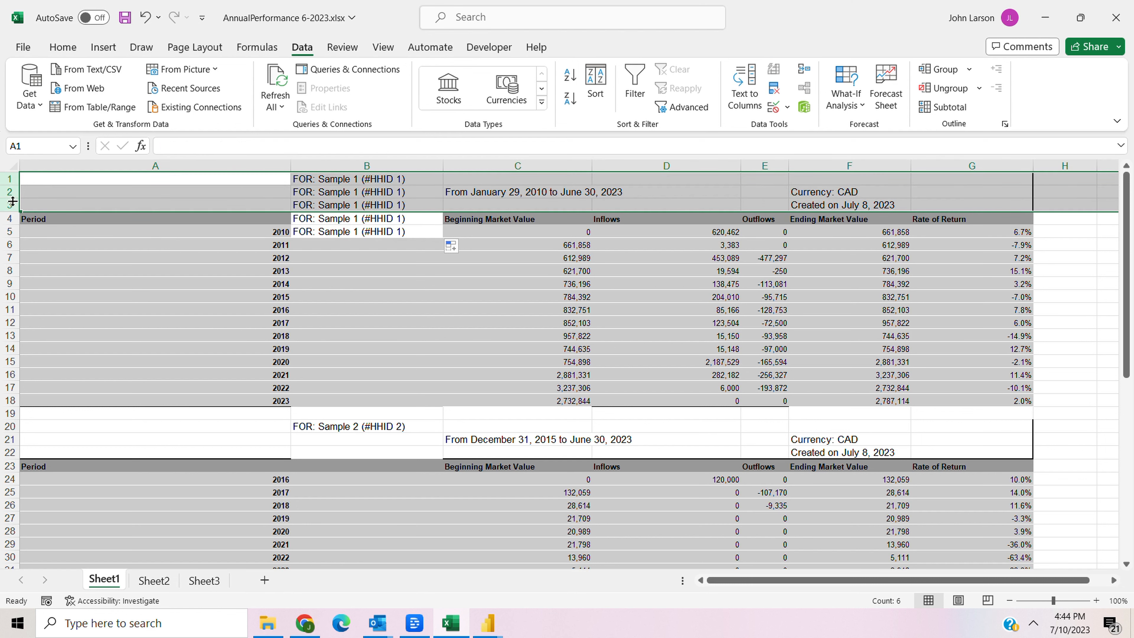
{"action": "key", "text": "ctrl+minus"}
Replace the label in B1 with the column header HHID
{"action": "left_click", "coordinate": [343, 178]}
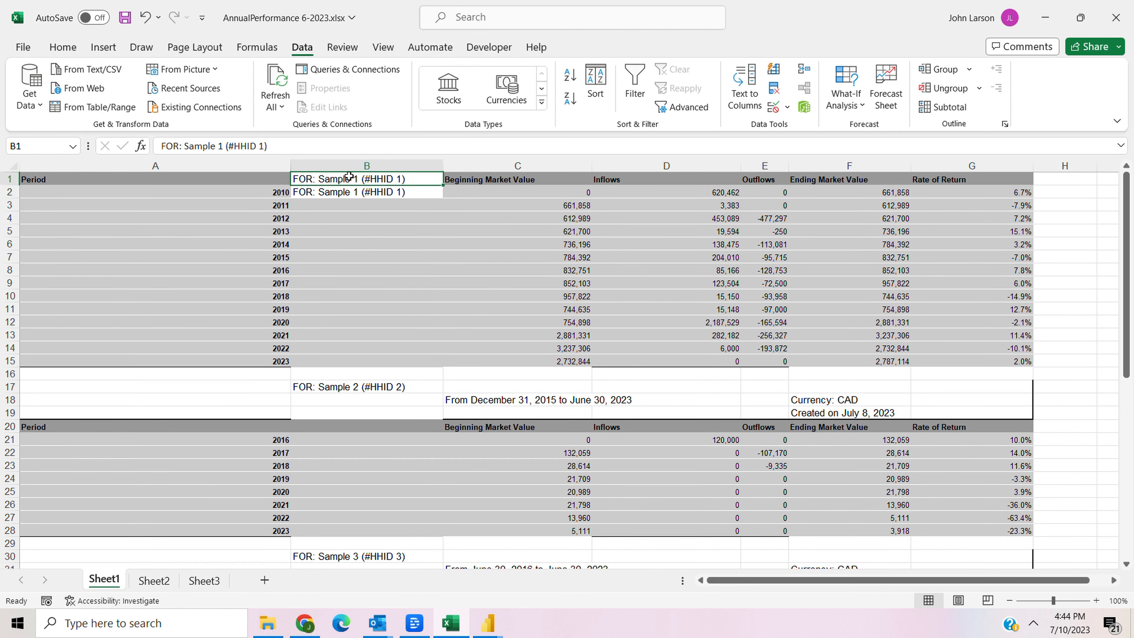
{"action": "type", "text": "HHID"}
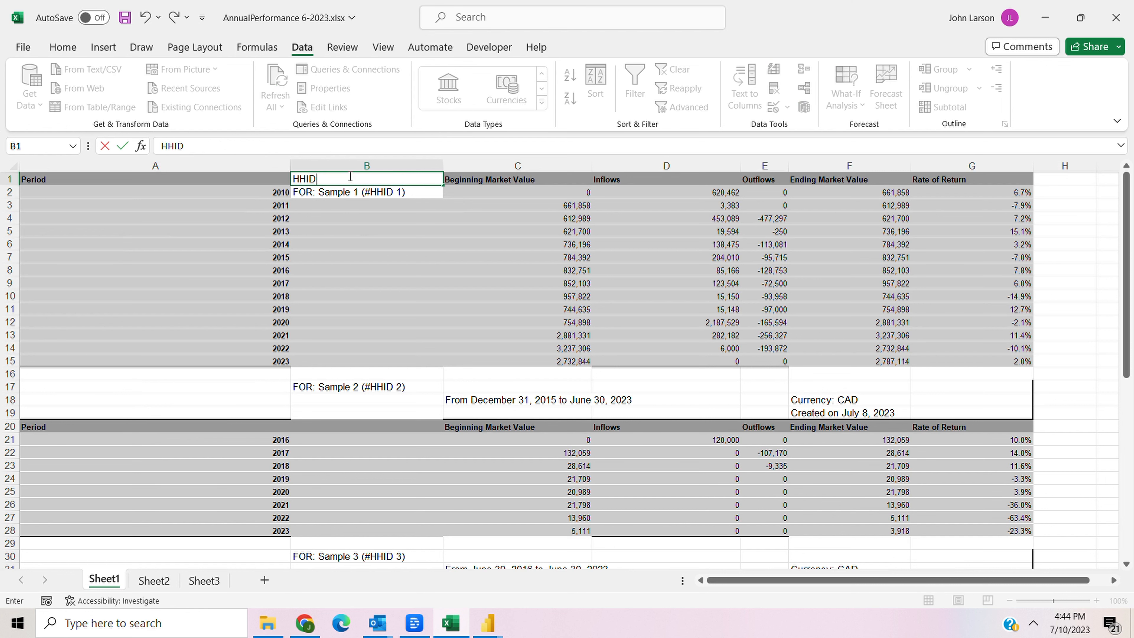
{"action": "left_click", "coordinate": [366, 296]}
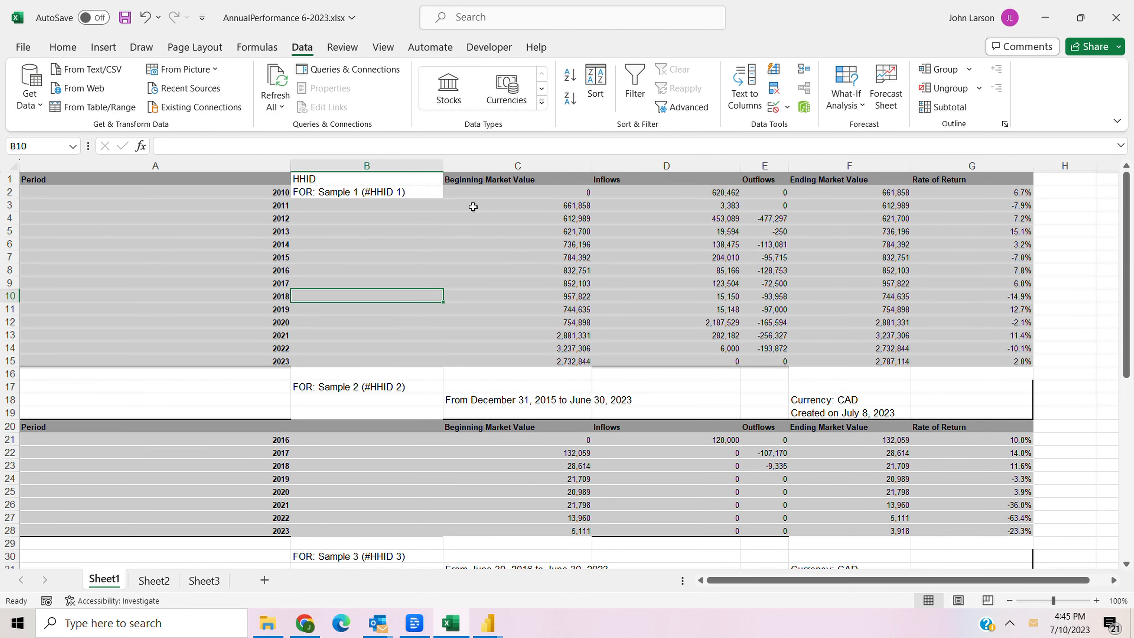